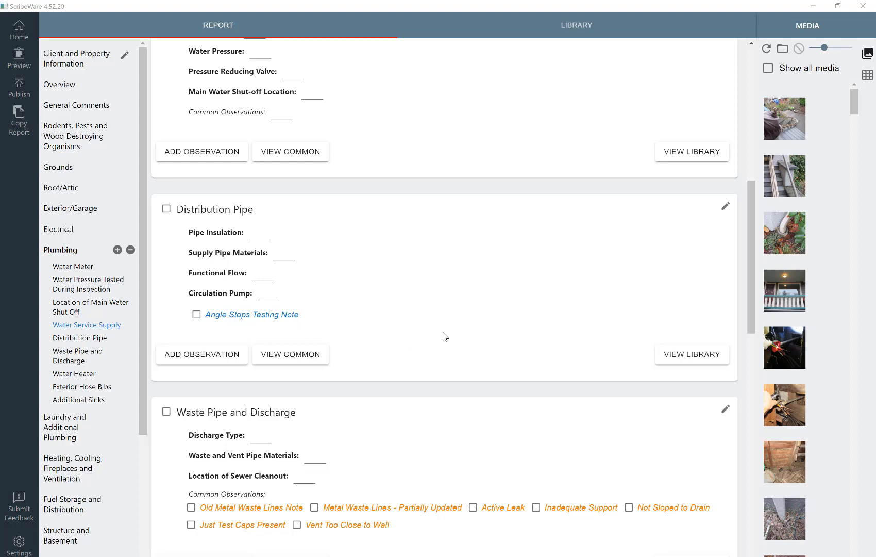
# Include the Angle Stops Testing Note in the Distribution Pipe section and view its description and picture.
pyautogui.scroll(-3, 516, 381)
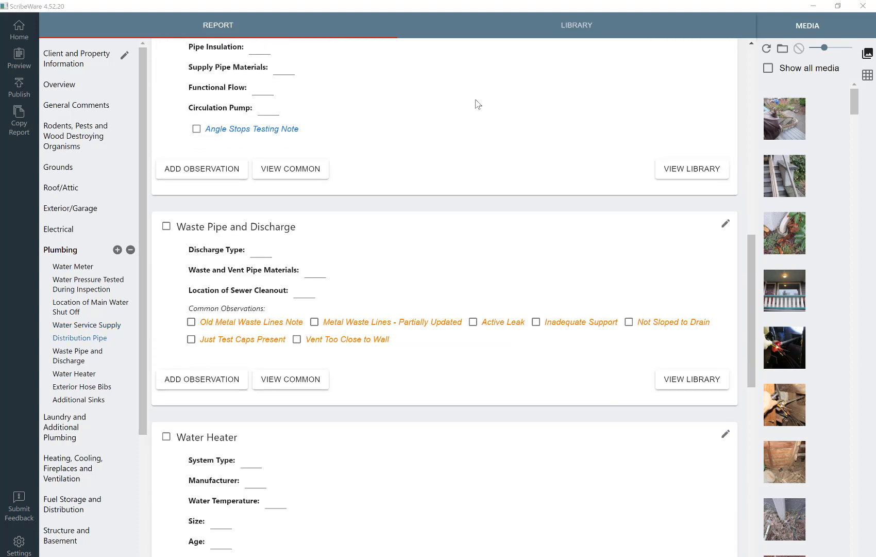
pyautogui.click(197, 129)
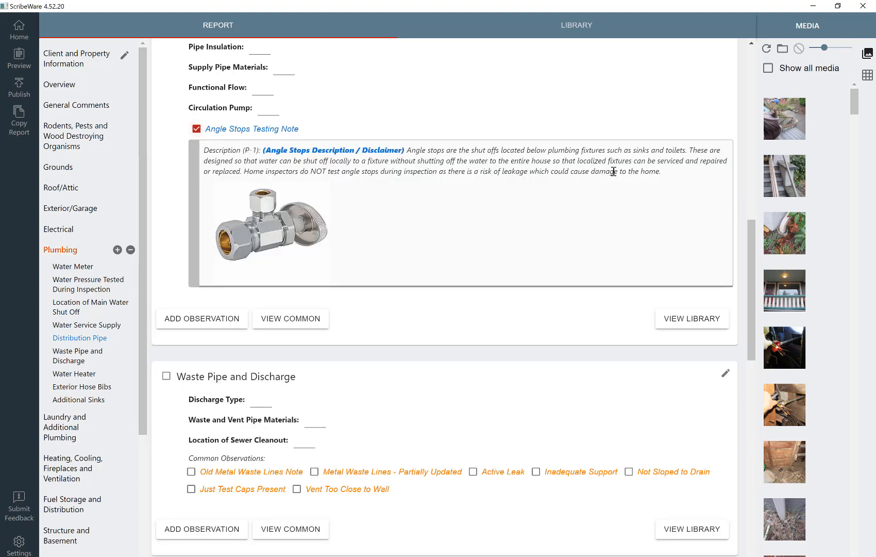
pyautogui.moveTo(283, 203)
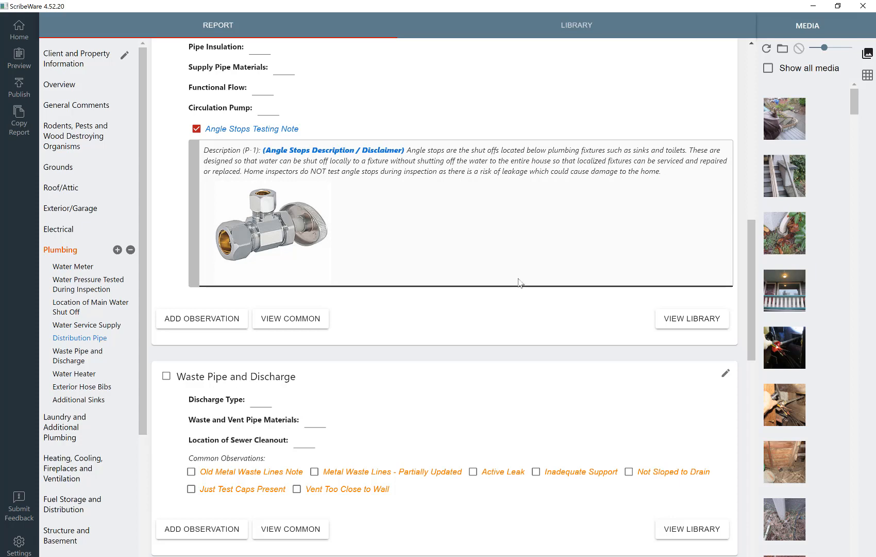
pyautogui.scroll(-1, 519, 283)
pyautogui.scroll(1, 519, 282)
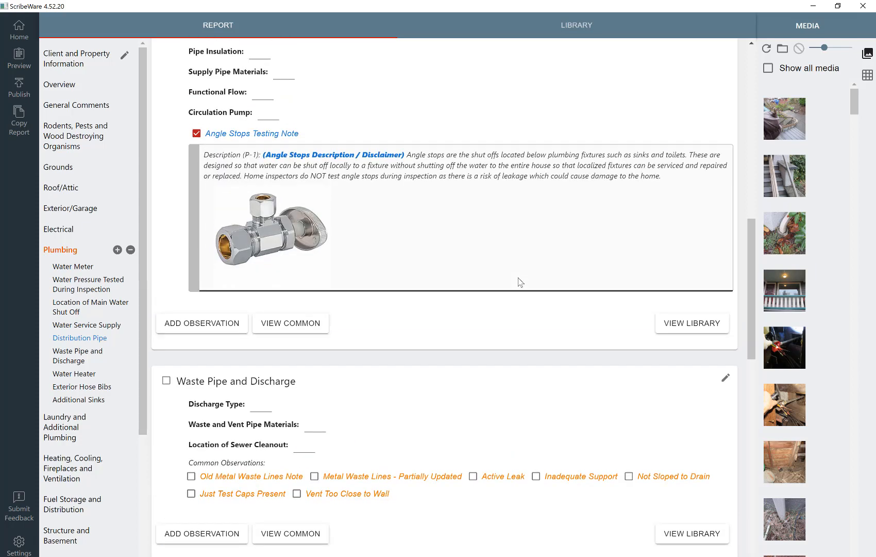
pyautogui.scroll(1, 518, 282)
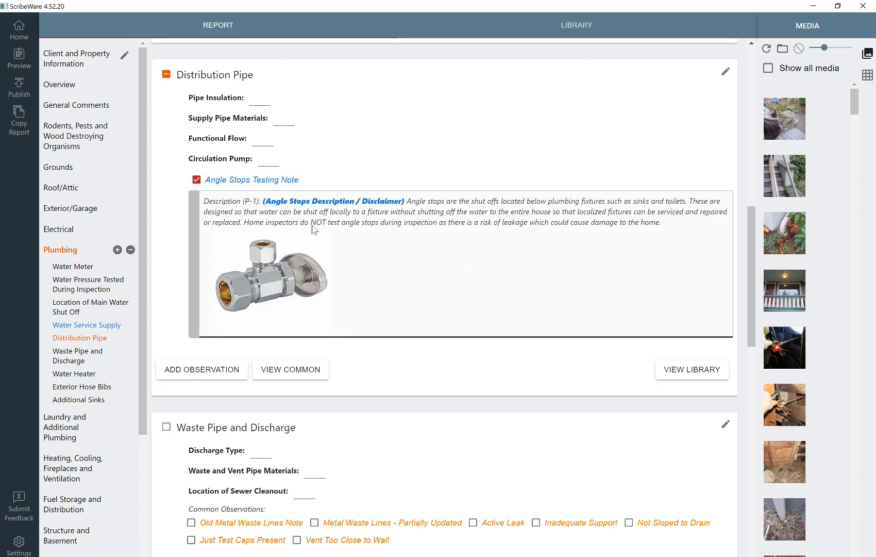
# Remove the Angle Stops Testing Note from the Distribution Pipe section.
pyautogui.click(196, 179)
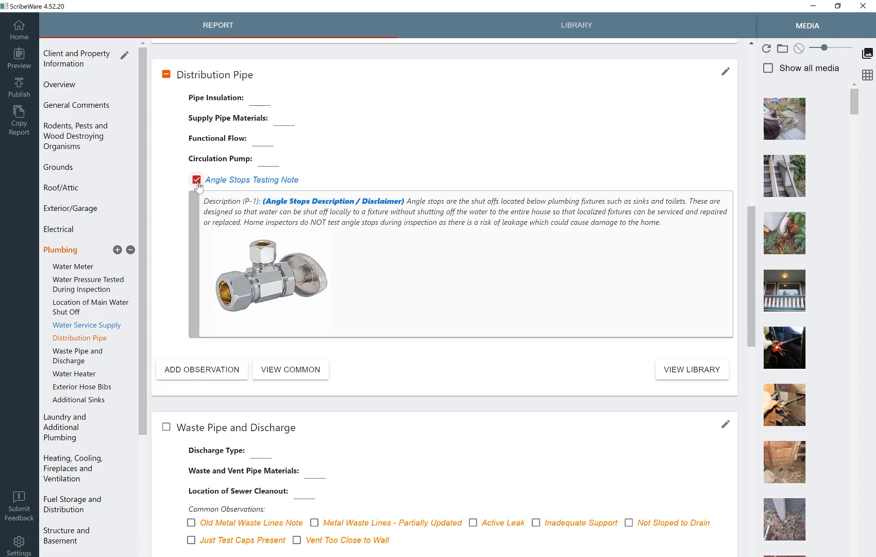
pyautogui.click(196, 179)
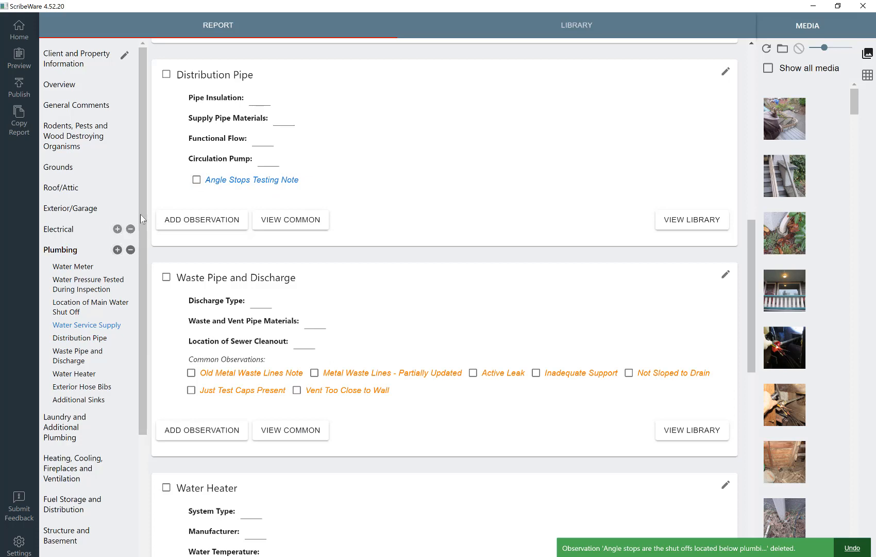
# Open the Crawl Space section and examine its subsections, including the Method of Inspection choices under Crawl Space Access.
pyautogui.scroll(-3, 118, 417)
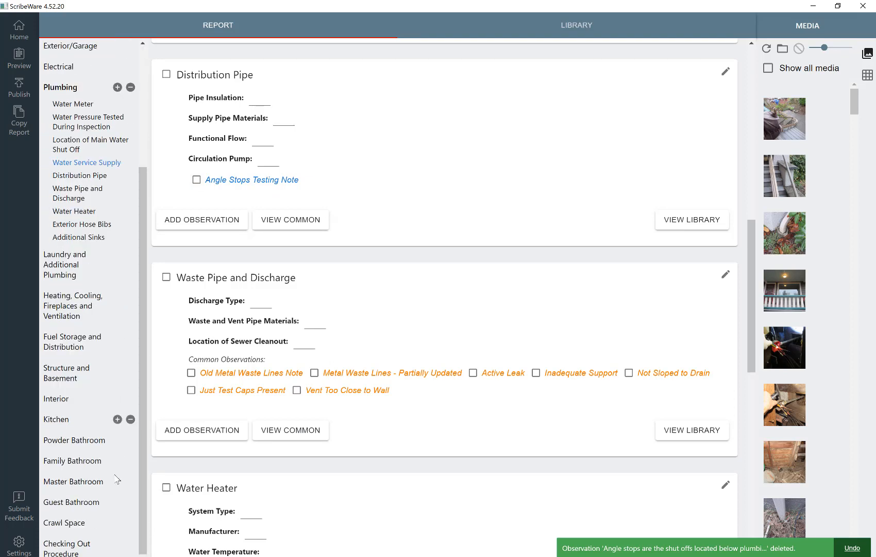
pyautogui.click(56, 525)
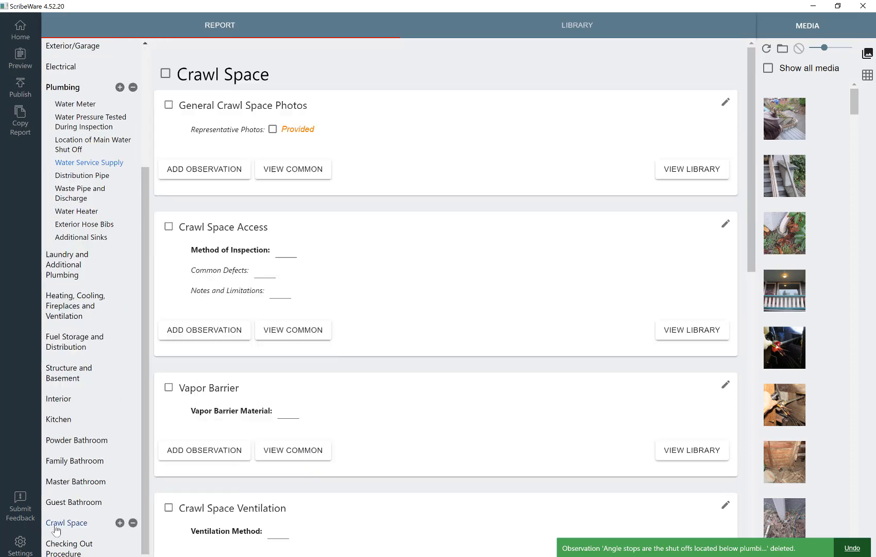
pyautogui.scroll(-2, 276, 236)
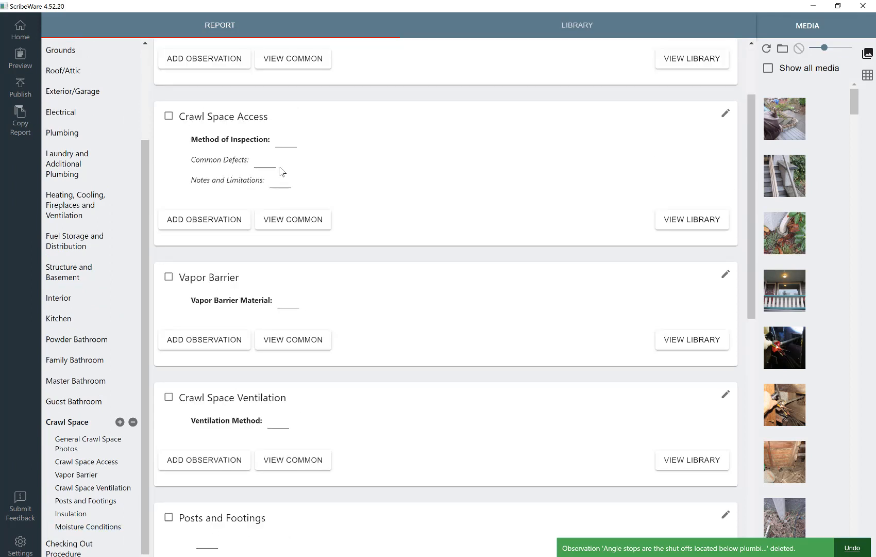
pyautogui.click(287, 145)
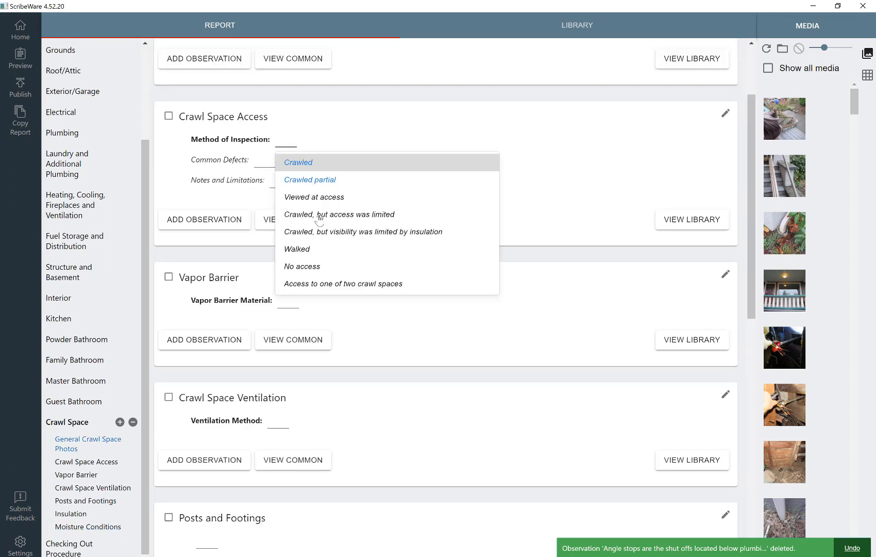
pyautogui.click(504, 457)
pyautogui.scroll(-1, 505, 462)
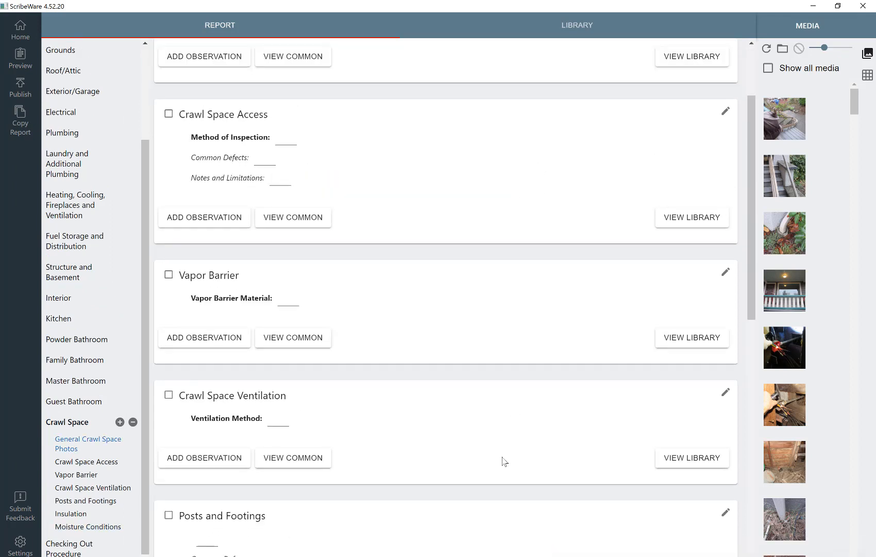
pyautogui.scroll(-10, 505, 461)
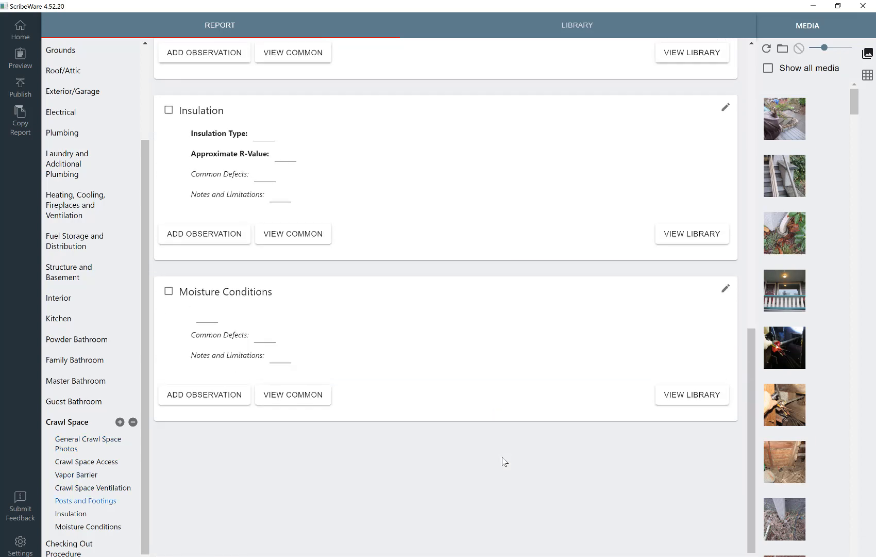
pyautogui.scroll(10, 505, 462)
pyautogui.scroll(3, 122, 416)
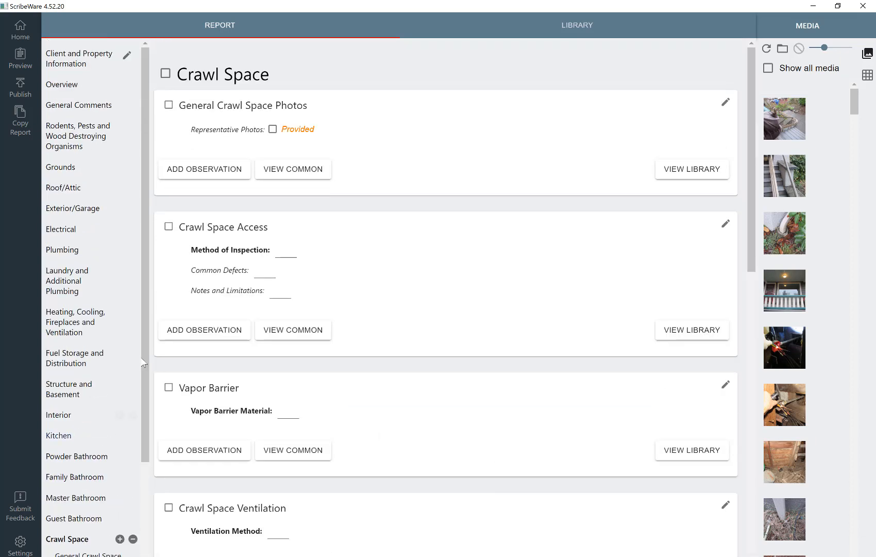
pyautogui.scroll(-3, 134, 408)
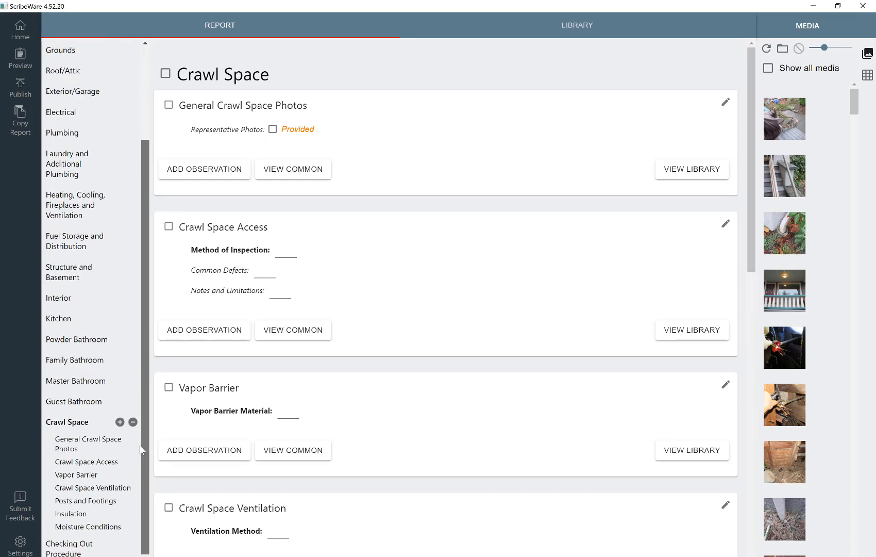
pyautogui.scroll(3, 124, 433)
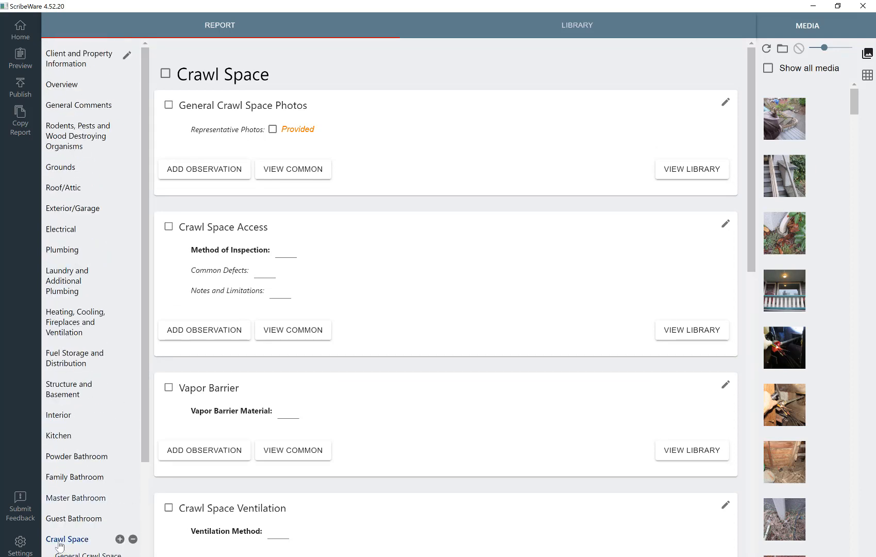
# Check off the entire Crawl Space section, view the effect on its subsections in the outline, and uncheck it again.
pyautogui.click(165, 73)
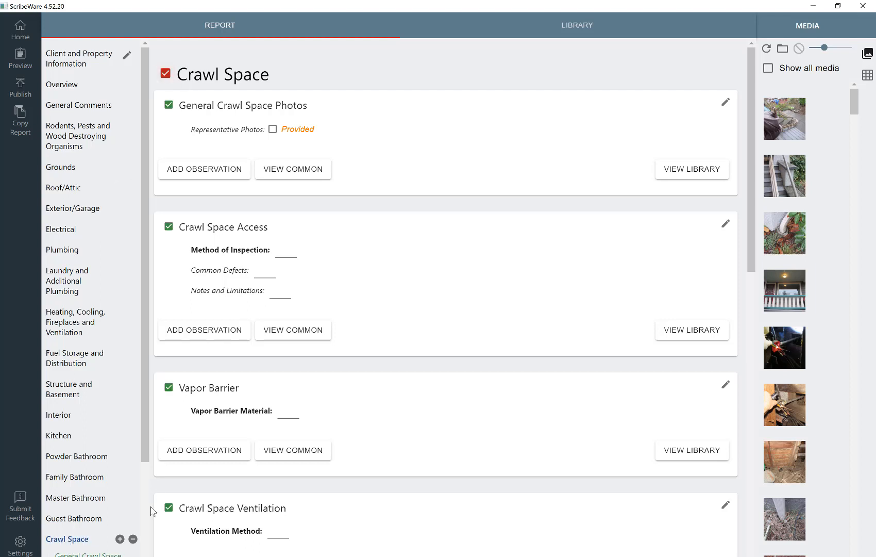
pyautogui.moveTo(143, 459); pyautogui.dragTo(143, 553)
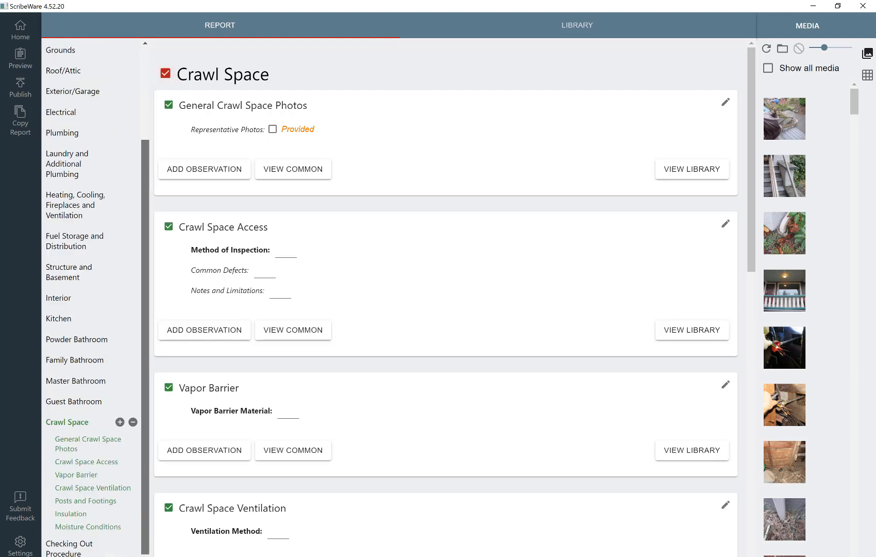
pyautogui.click(166, 73)
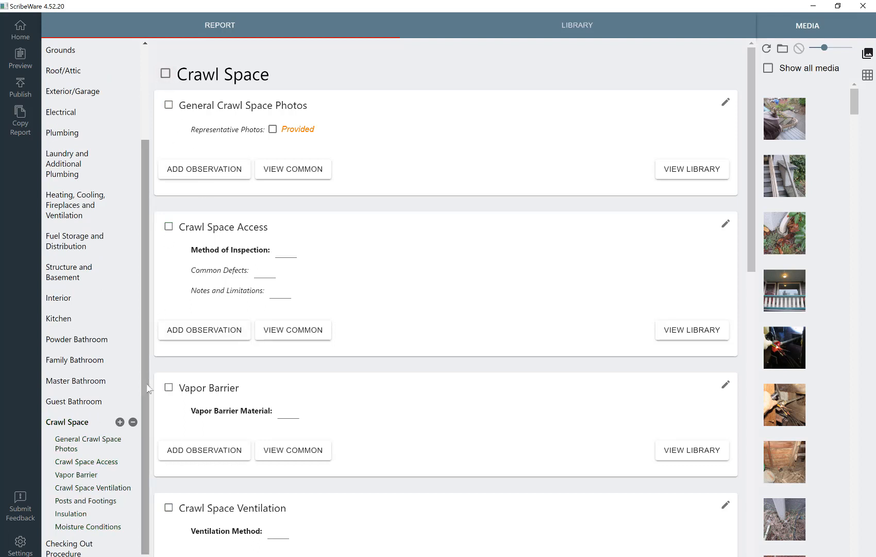
# Open the Electrical section and duplicate its Sub Panels subsection.
pyautogui.moveTo(147, 388); pyautogui.dragTo(155, 231)
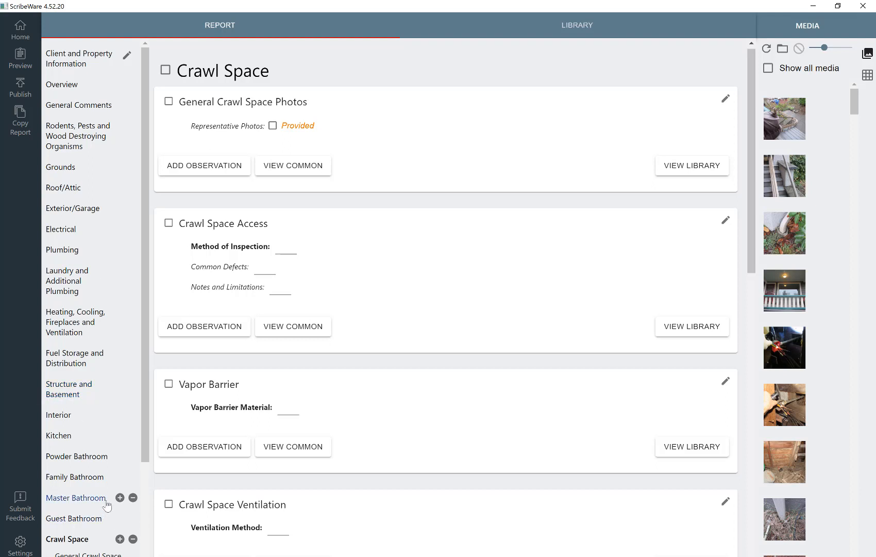
pyautogui.click(68, 233)
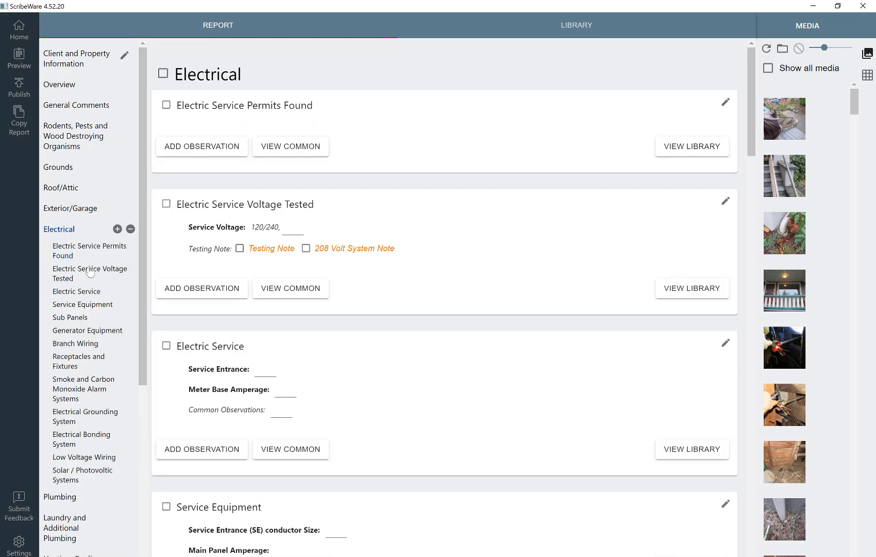
pyautogui.scroll(-2, 91, 271)
pyautogui.scroll(-1, 401, 348)
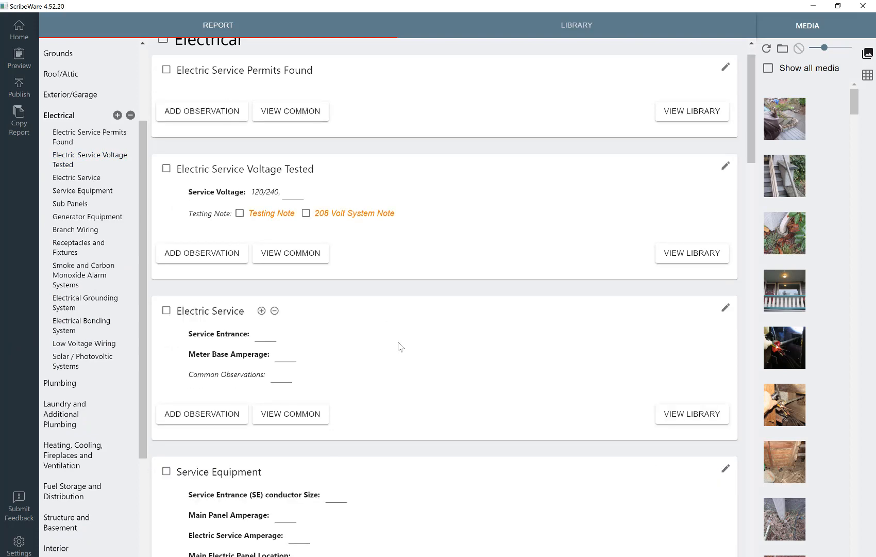
pyautogui.scroll(-9, 401, 348)
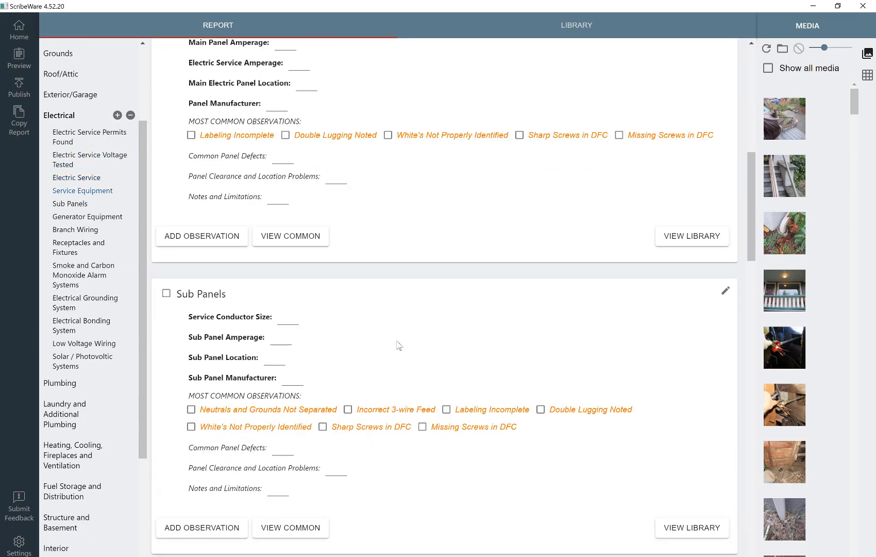
pyautogui.scroll(-3, 399, 345)
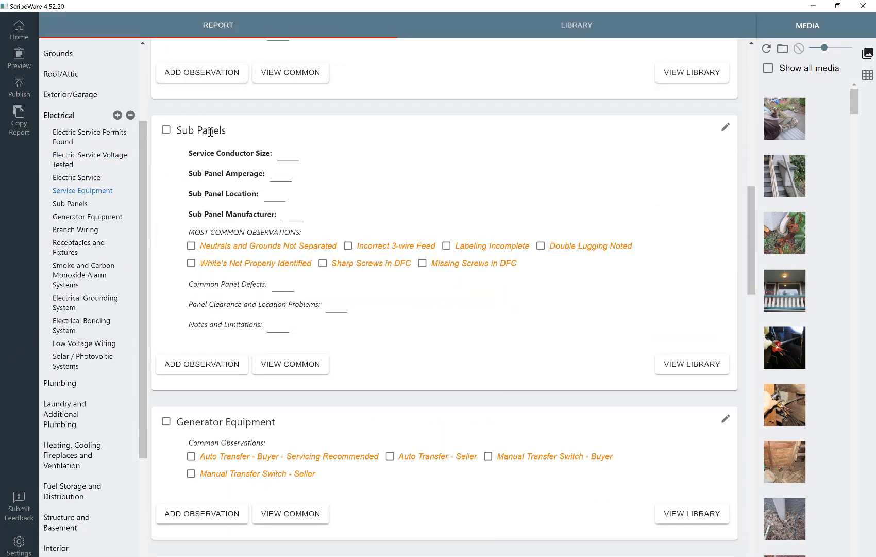
pyautogui.moveTo(210, 132)
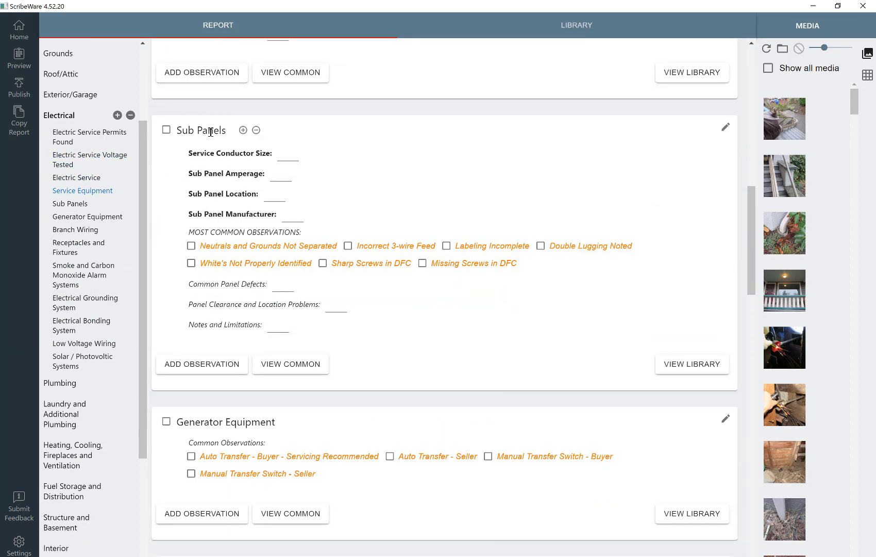
pyautogui.click(243, 131)
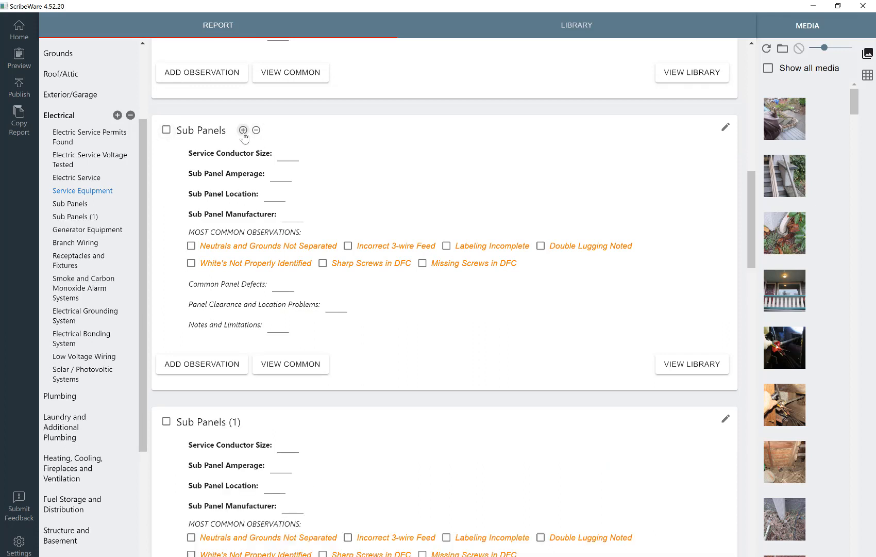
# Rename the duplicated Sub Panels subsection as "Sub Panel - Unit #2".
pyautogui.moveTo(238, 420)
pyautogui.press('BackSpace')
pyautogui.press('BackSpace')
pyautogui.press('BackSpace')
pyautogui.press('BackSpace')
pyautogui.press('BackSpace')
pyautogui.write('- Unit')
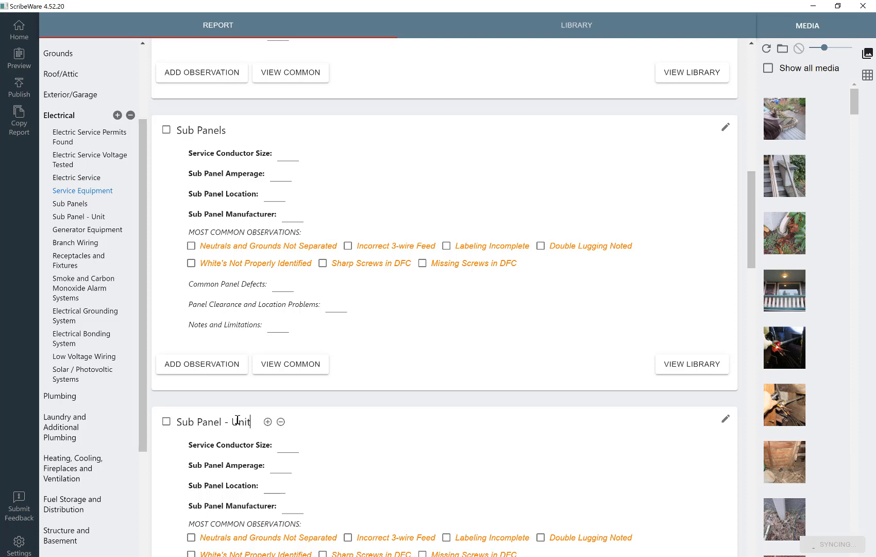
pyautogui.write(' #2')
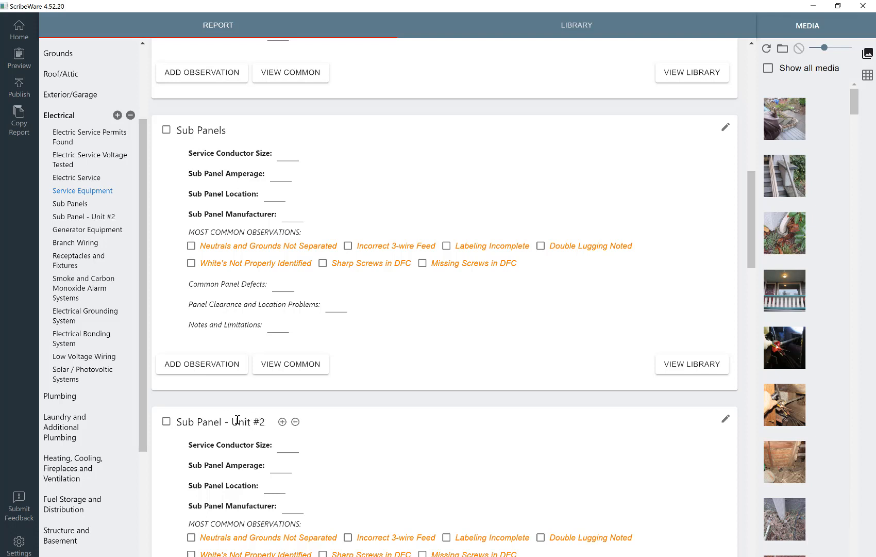
# Rename the original Sub Panels subsection as "Sub Panel - Unit #1" and apply the changes to this report only.
pyautogui.click(224, 129)
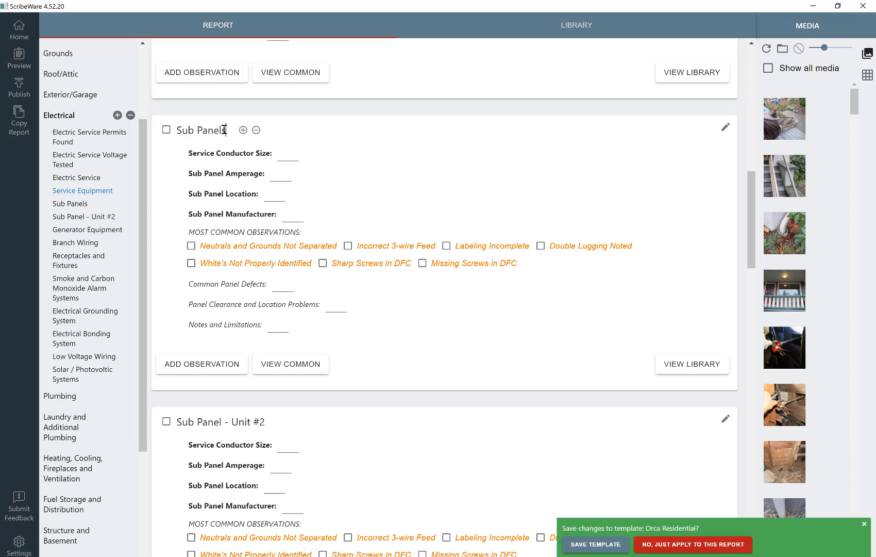
pyautogui.press('BackSpace')
pyautogui.write('- Unit #1')
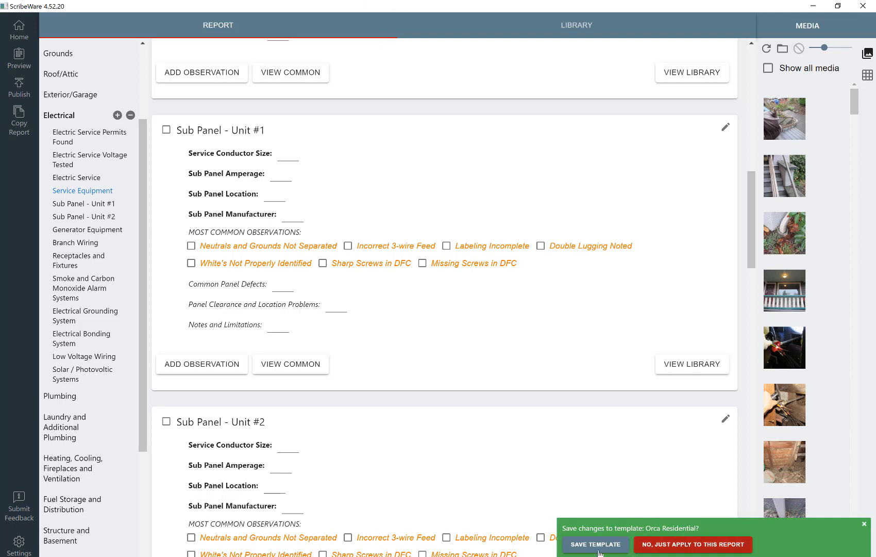
pyautogui.click(674, 550)
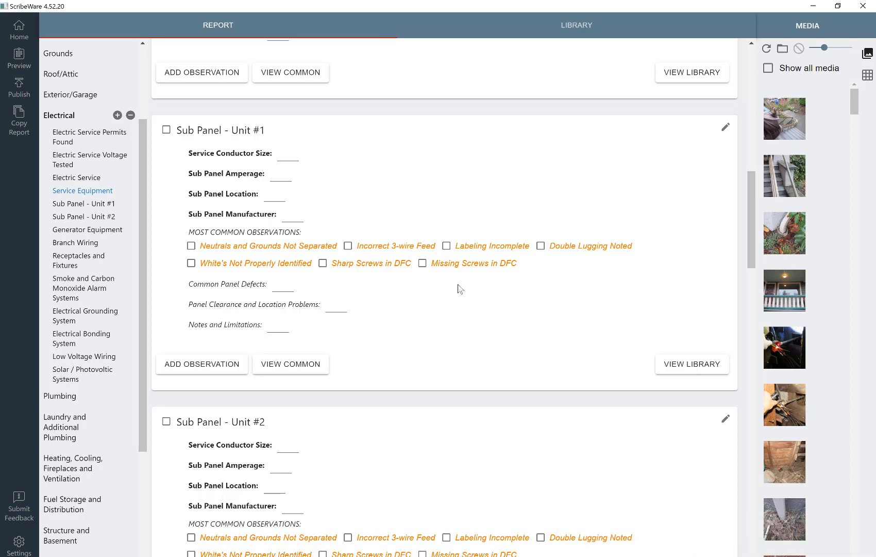
pyautogui.scroll(-1, 418, 346)
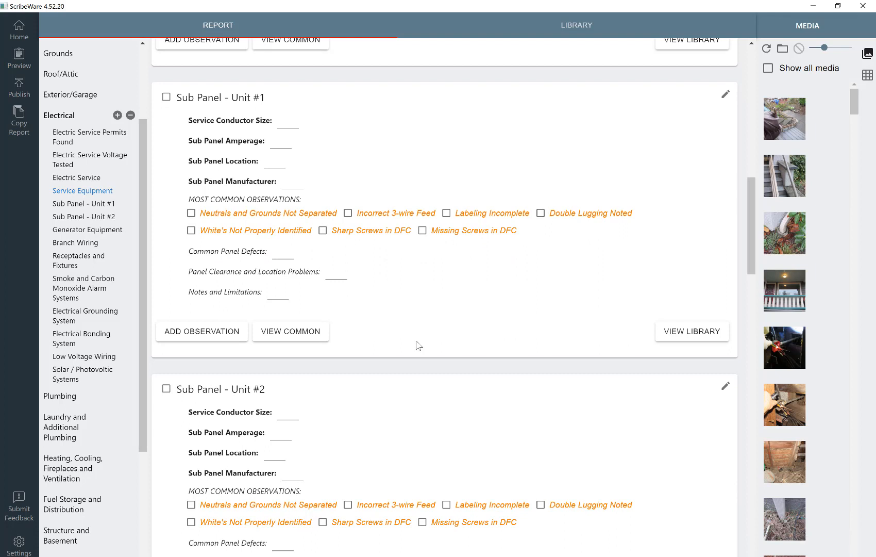
pyautogui.scroll(-1, 418, 345)
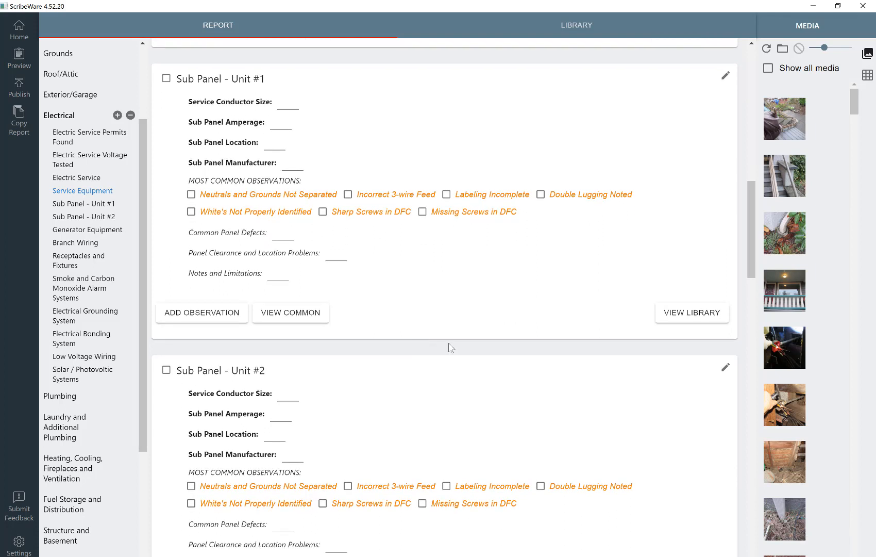
pyautogui.scroll(-2, 446, 363)
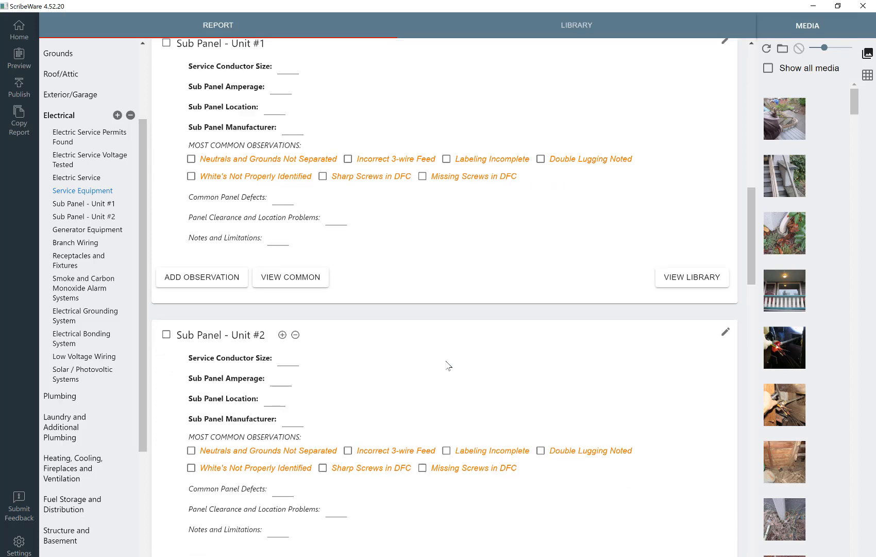
pyautogui.scroll(4, 448, 365)
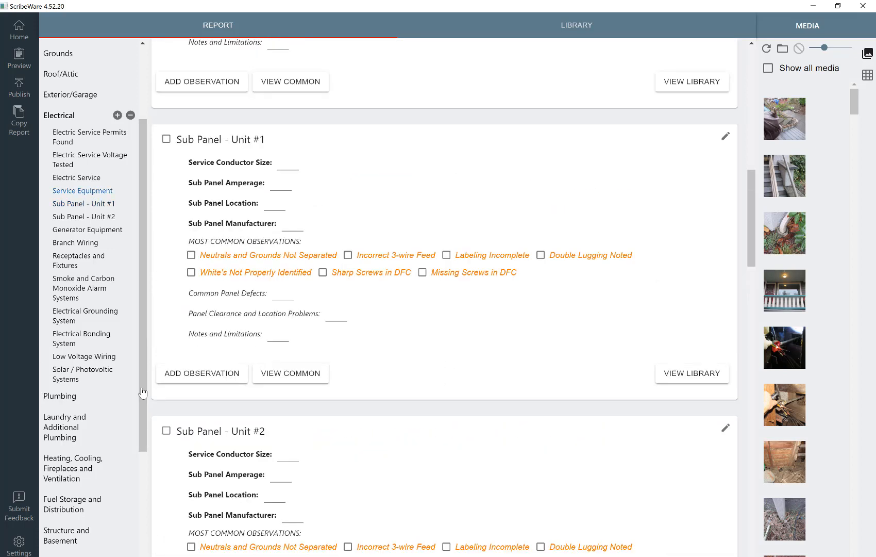
# Rename the Powder Bathroom section as "Bathroom Unit #1".
pyautogui.moveTo(143, 385); pyautogui.dragTo(139, 554)
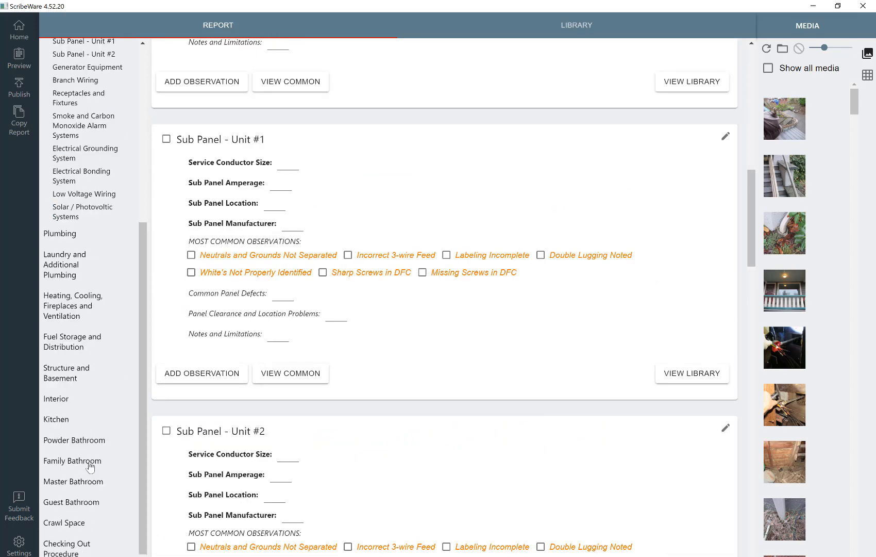
pyautogui.click(87, 441)
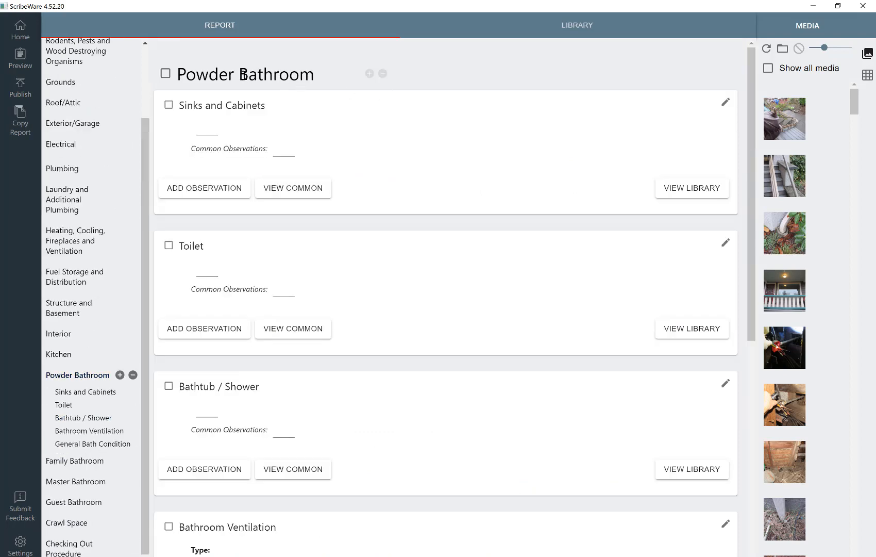
pyautogui.doubleClick(244, 75)
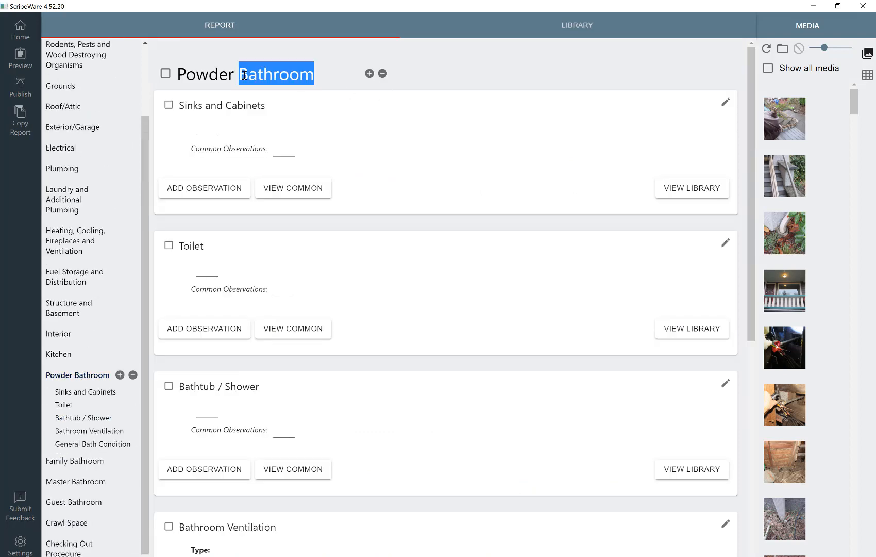
pyautogui.press('Left')
pyautogui.press('BackSpace')
pyautogui.press('BackSpace')
pyautogui.press('BackSpace')
pyautogui.press('BackSpace')
pyautogui.press('BackSpace')
pyautogui.press('BackSpace')
pyautogui.press('BackSpace')
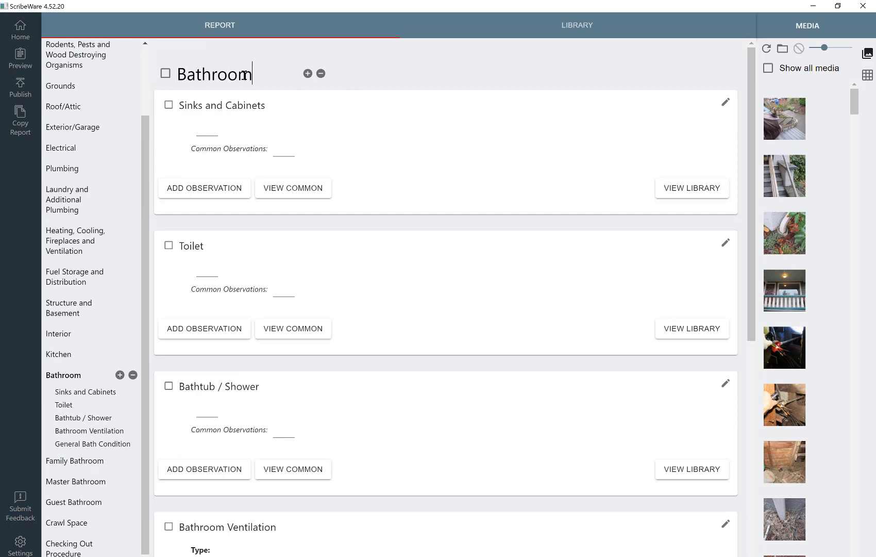
pyautogui.write('Unit')
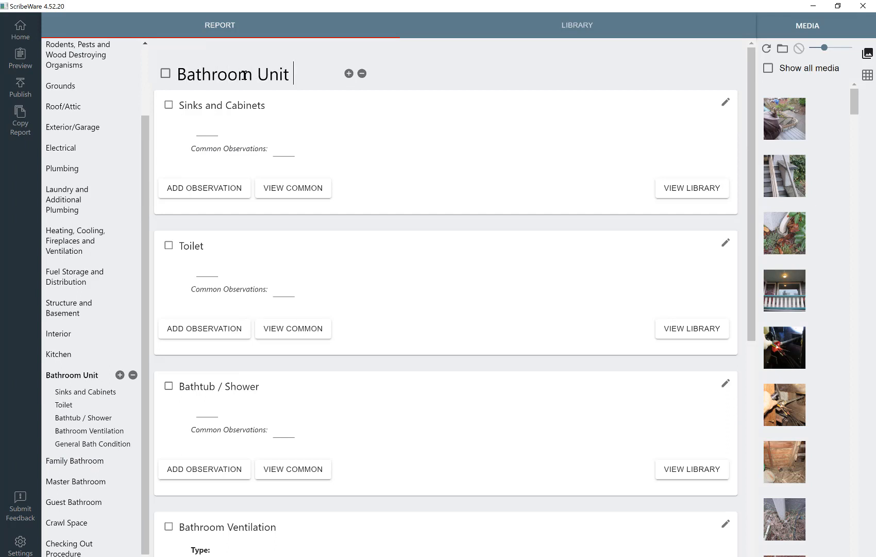
pyautogui.write(' #1')
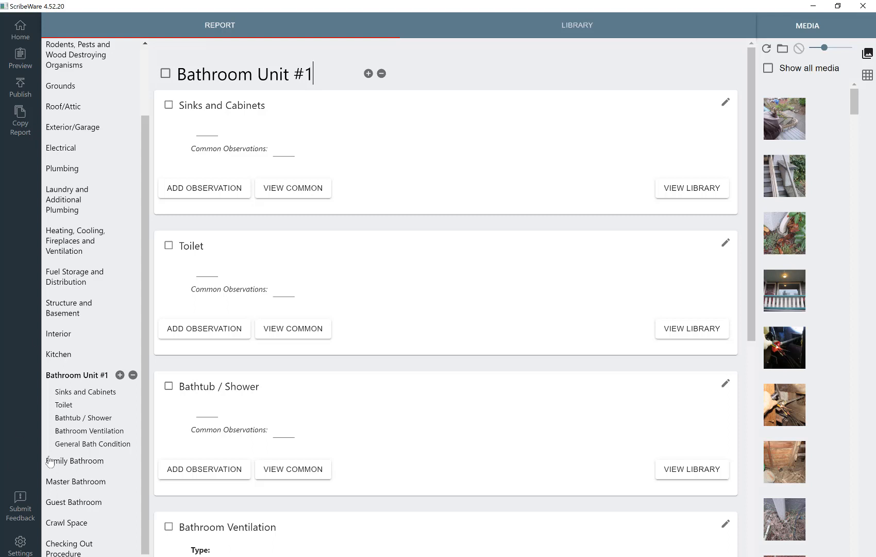
# Rename the Family Bathroom section as "Bathroom Unit #2".
pyautogui.click(73, 461)
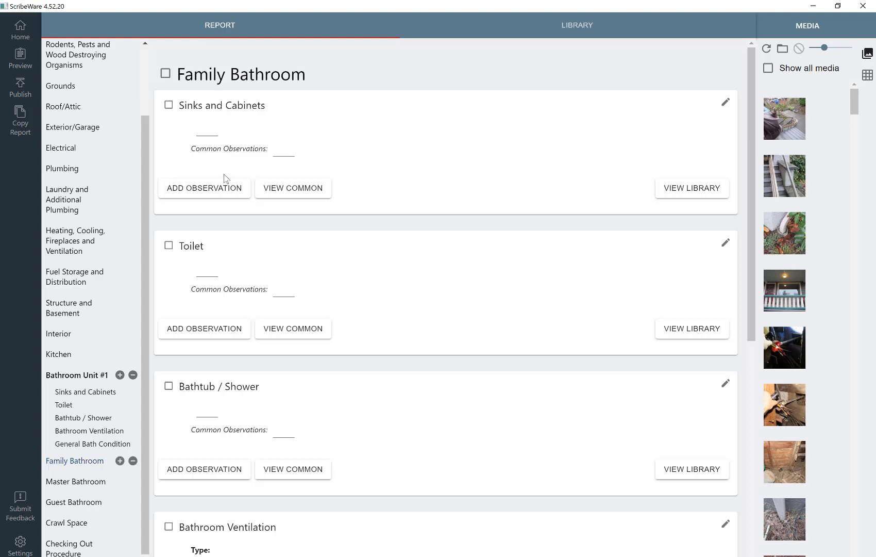
pyautogui.doubleClick(234, 73)
pyautogui.press('Left')
pyautogui.press('BackSpace')
pyautogui.press('BackSpace')
pyautogui.press('BackSpace')
pyautogui.press('BackSpace')
pyautogui.press('BackSpace')
pyautogui.press('BackSpace')
pyautogui.press('BackSpace')
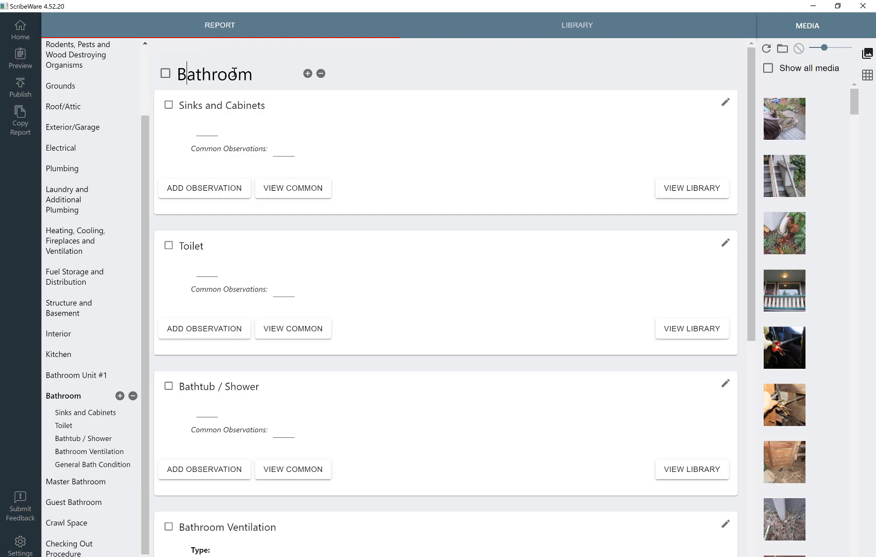
pyautogui.write('Unit #2')
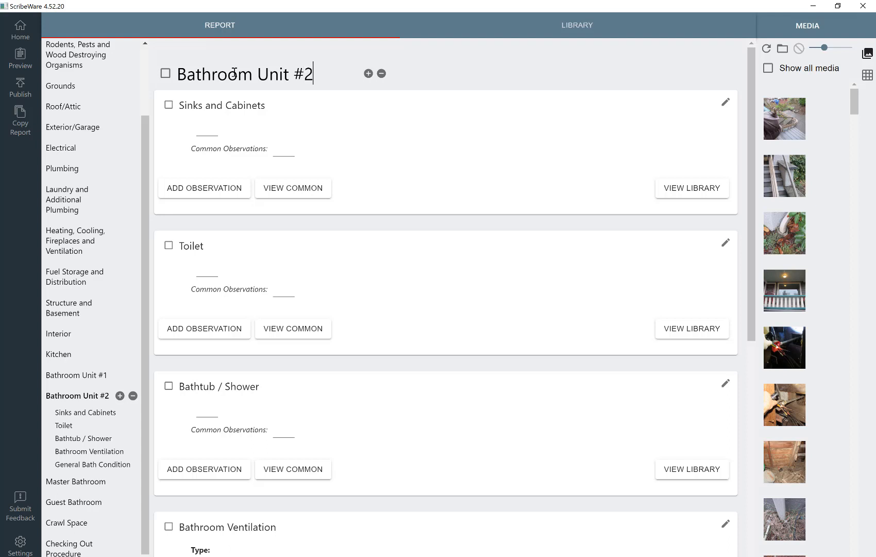
# Duplicate the Kitchen section and rename the original as "Kitchen Unit #1".
pyautogui.click(59, 355)
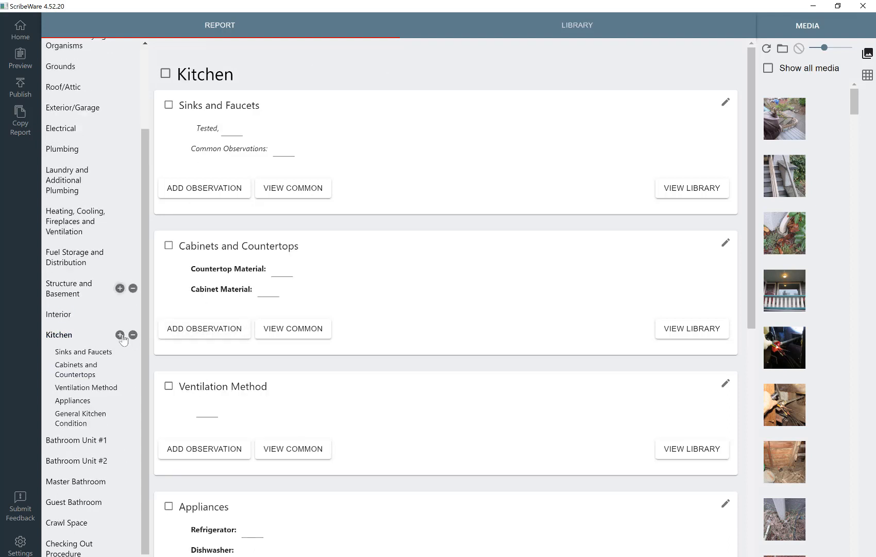
pyautogui.click(120, 335)
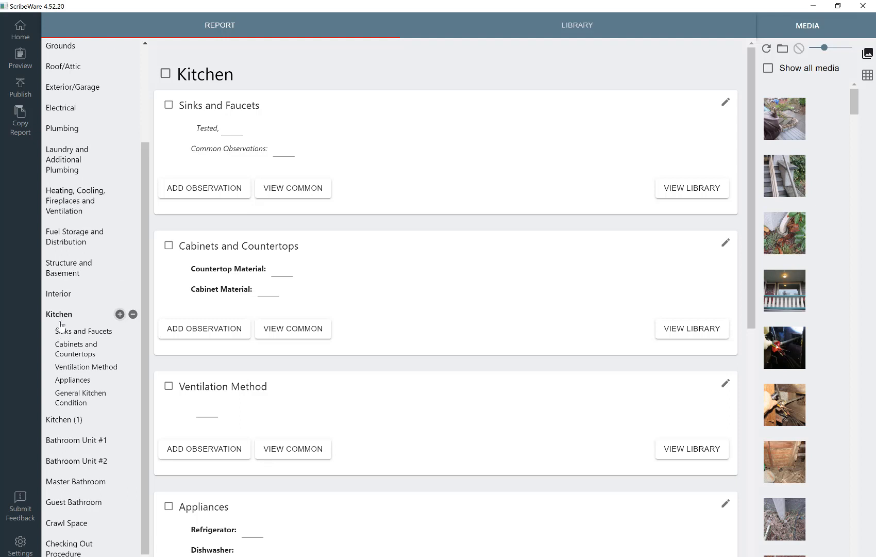
pyautogui.click(233, 73)
pyautogui.write('Un')
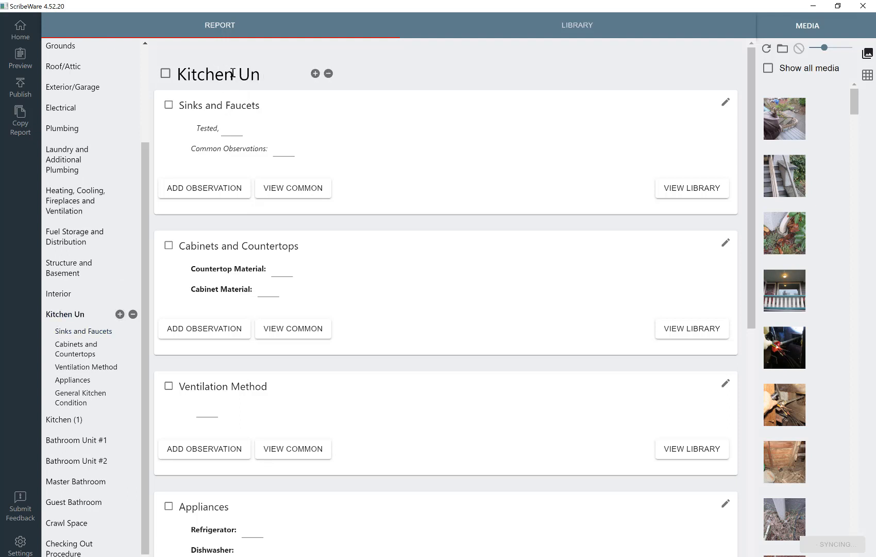
pyautogui.write('it #1')
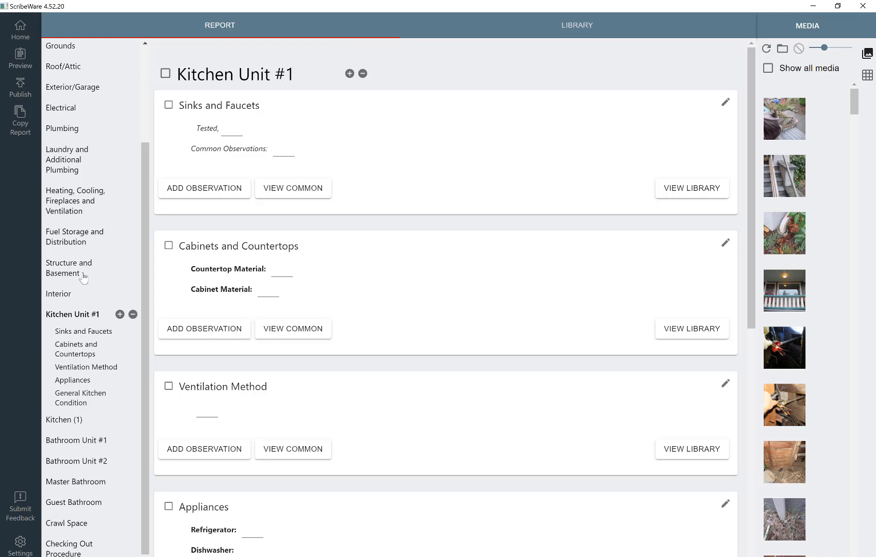
# Rename the duplicated Kitchen section as "Kitchen Unit #2".
pyautogui.click(65, 423)
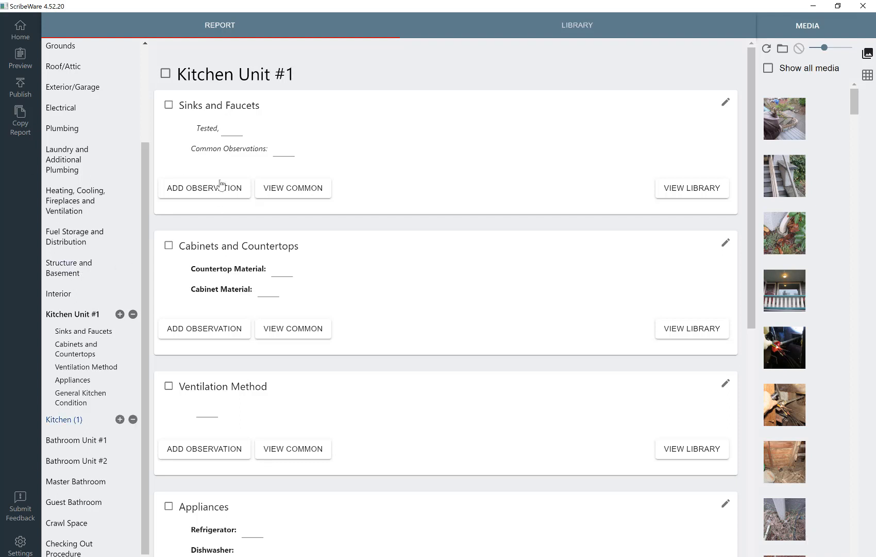
pyautogui.click(254, 74)
pyautogui.press('BackSpace')
pyautogui.press('BackSpace')
pyautogui.press('BackSpace')
pyautogui.press('BackSpace')
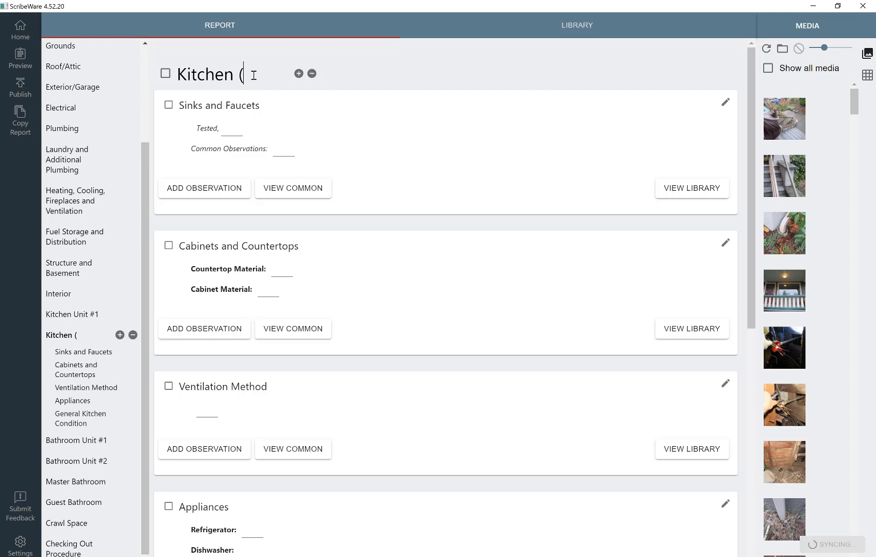
pyautogui.write('Unit #2')
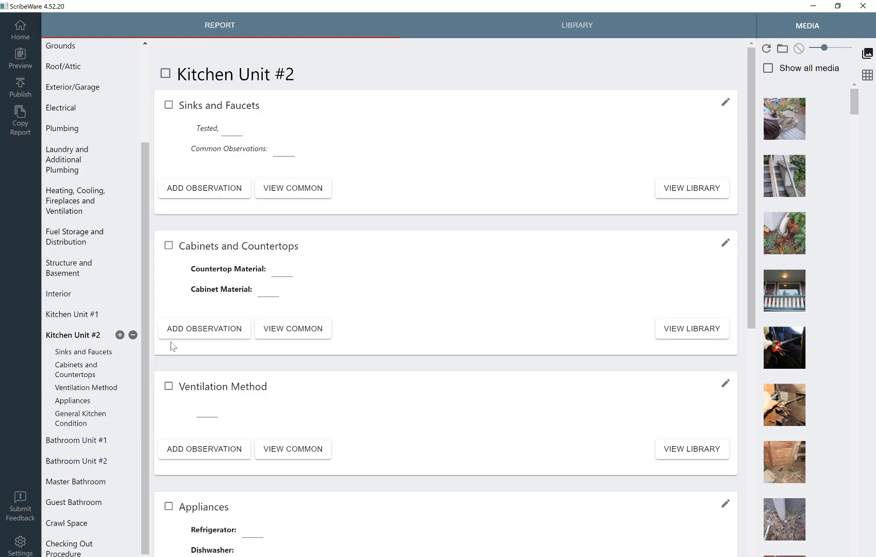
pyautogui.scroll(1, 147, 208)
pyautogui.scroll(3, 147, 207)
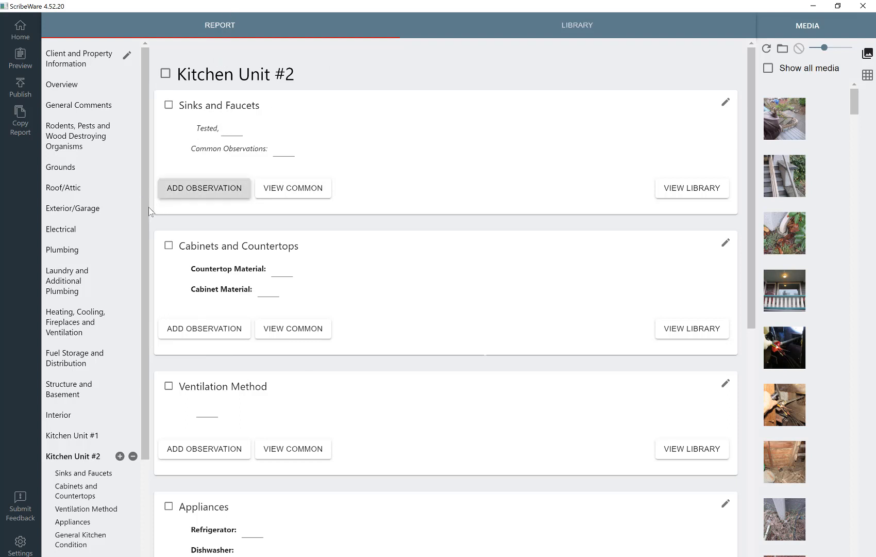
pyautogui.scroll(-3, 127, 329)
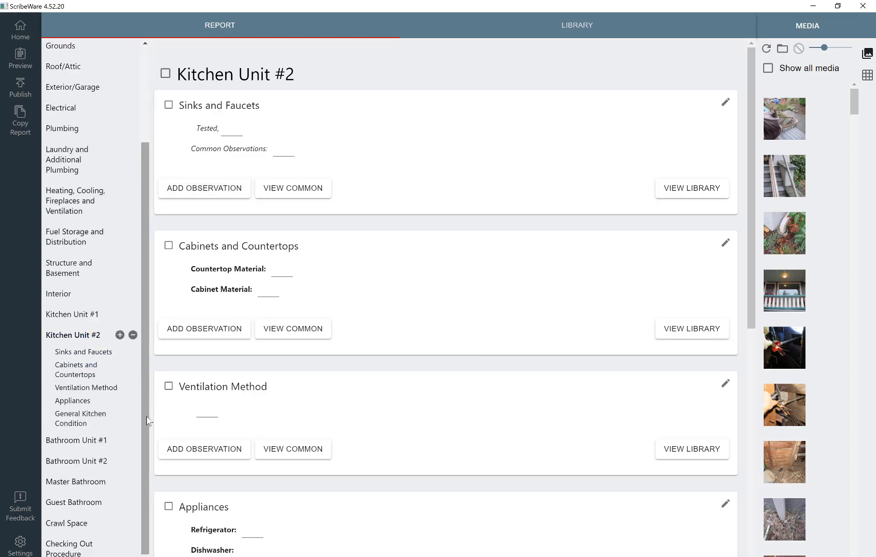
pyautogui.scroll(3, 154, 364)
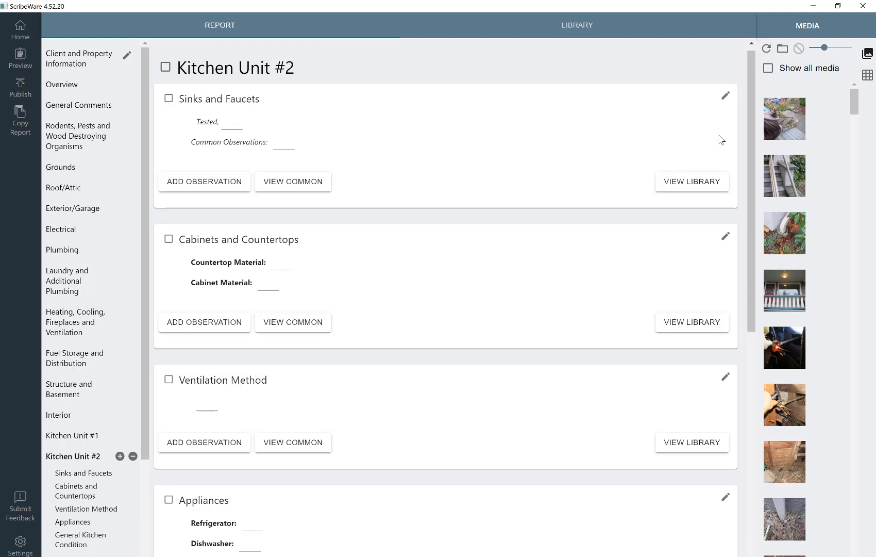
# Turn off using the first option as default for the Tested field in Kitchen Unit #2's Sinks and Faucets, and save the field.
pyautogui.click(726, 97)
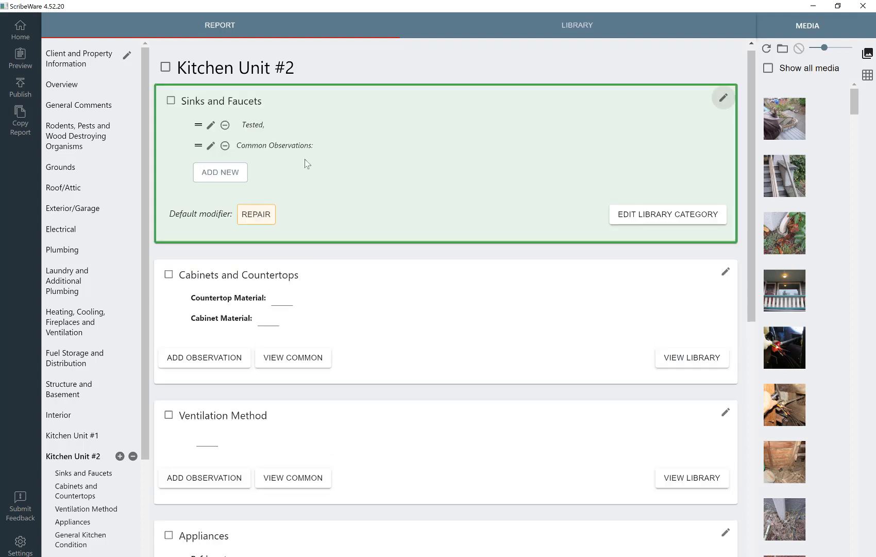
pyautogui.click(212, 126)
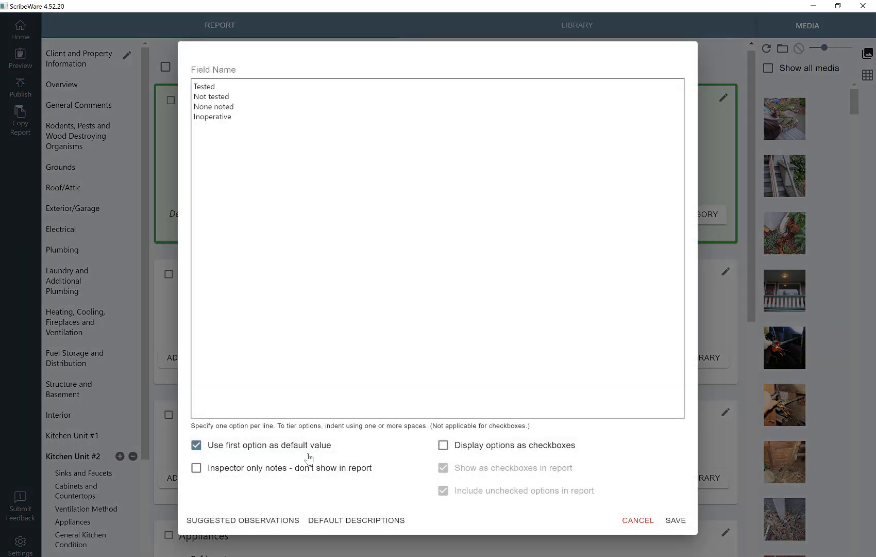
pyautogui.click(199, 450)
pyautogui.click(672, 520)
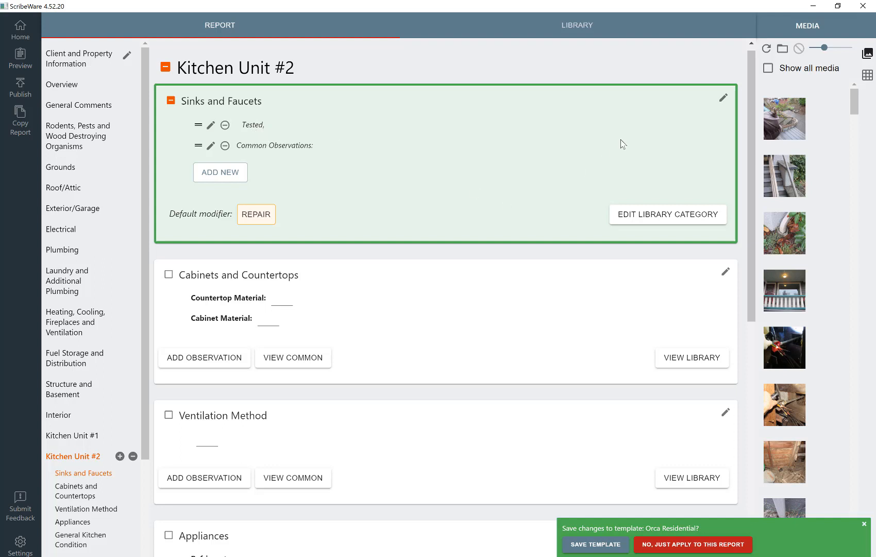
pyautogui.click(723, 100)
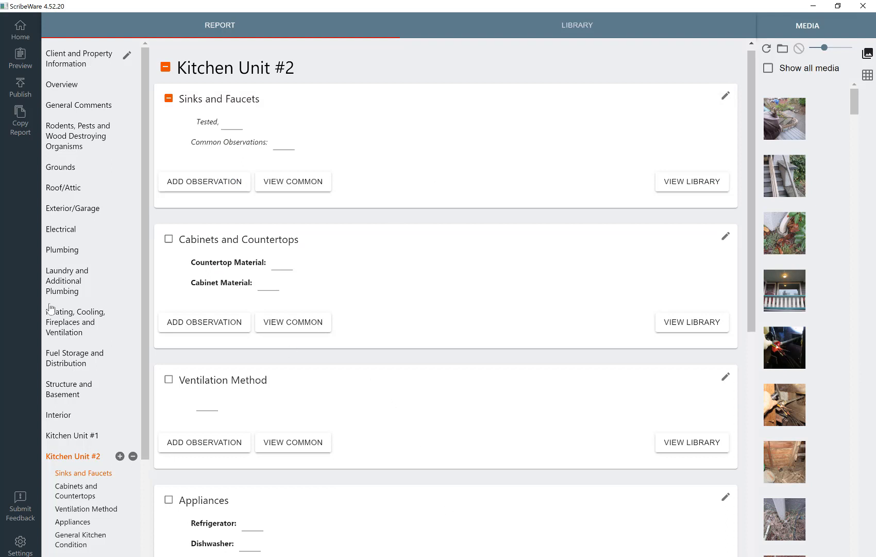
# Open the Water Heater subsection of Plumbing and choose Bradford-White as its manufacturer.
pyautogui.click(46, 252)
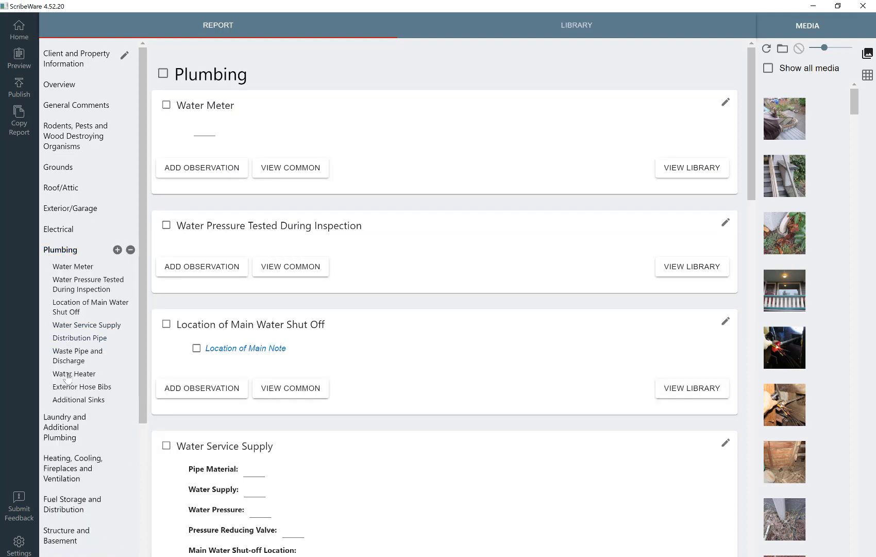
pyautogui.click(67, 375)
pyautogui.moveTo(256, 57)
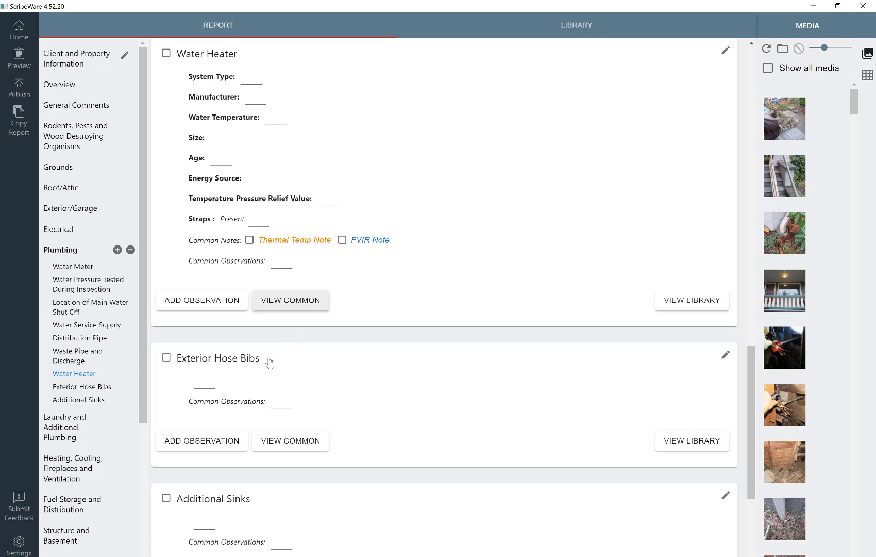
pyautogui.moveTo(143, 310); pyautogui.dragTo(188, 184)
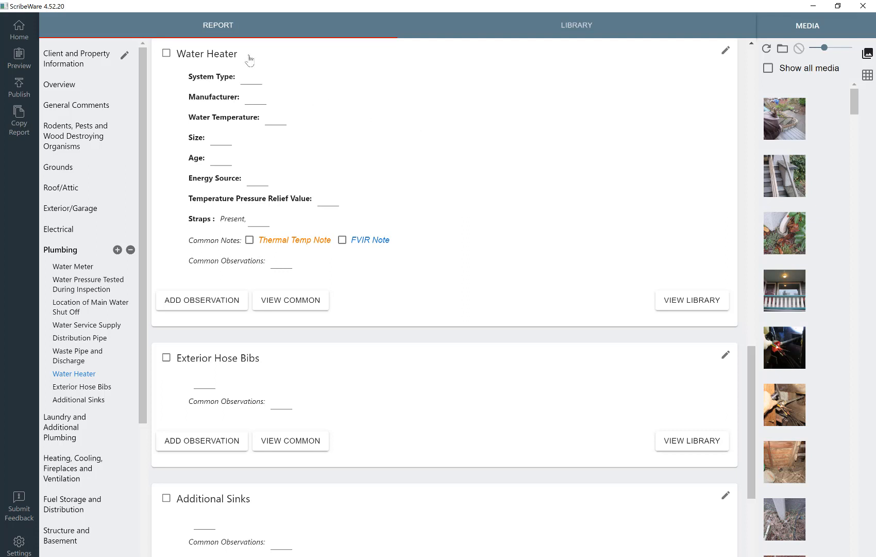
pyautogui.click(255, 99)
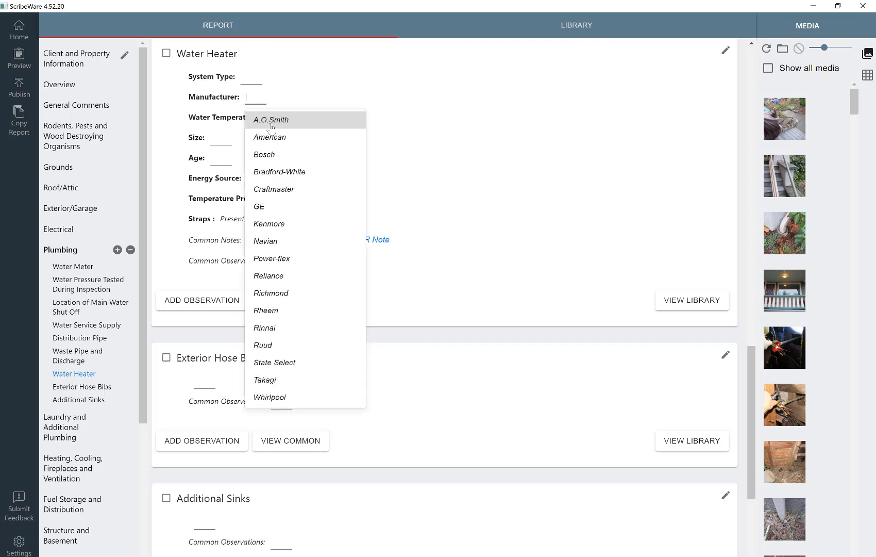
pyautogui.click(281, 173)
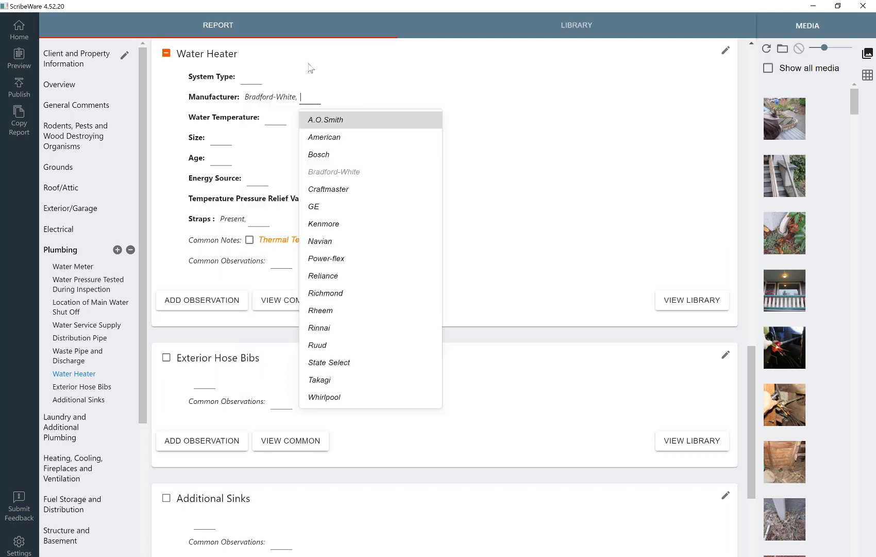
pyautogui.click(293, 85)
# Edit the water heater's manufacturer entry to read "2 Bradford-White".
pyautogui.click(257, 96)
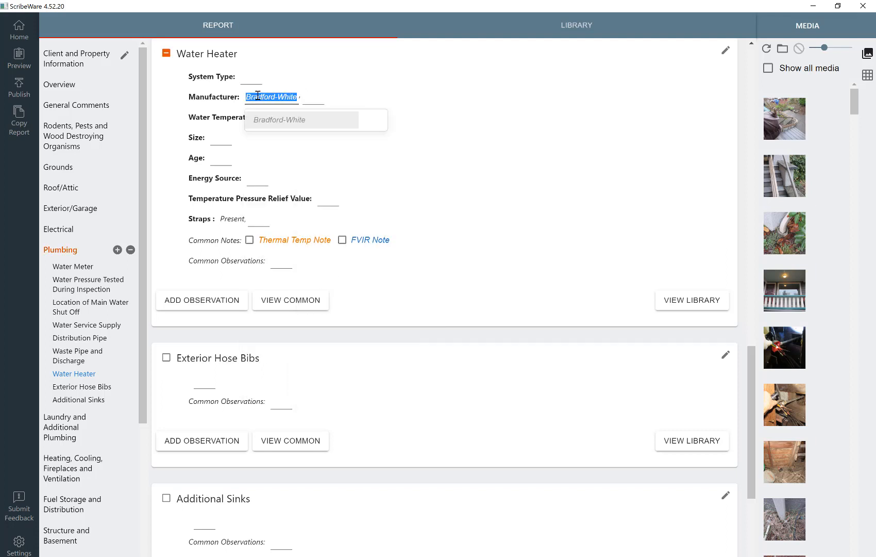
pyautogui.press('Left')
pyautogui.write('2')
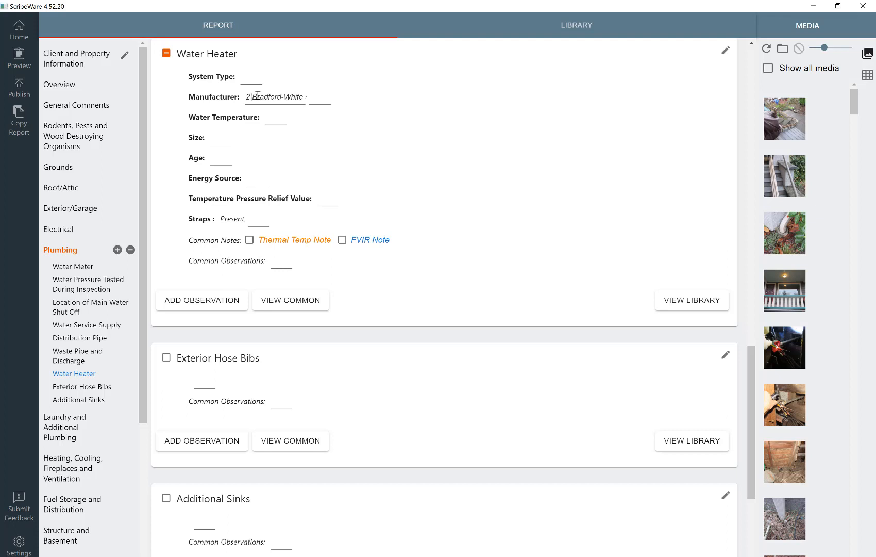
pyautogui.click(395, 119)
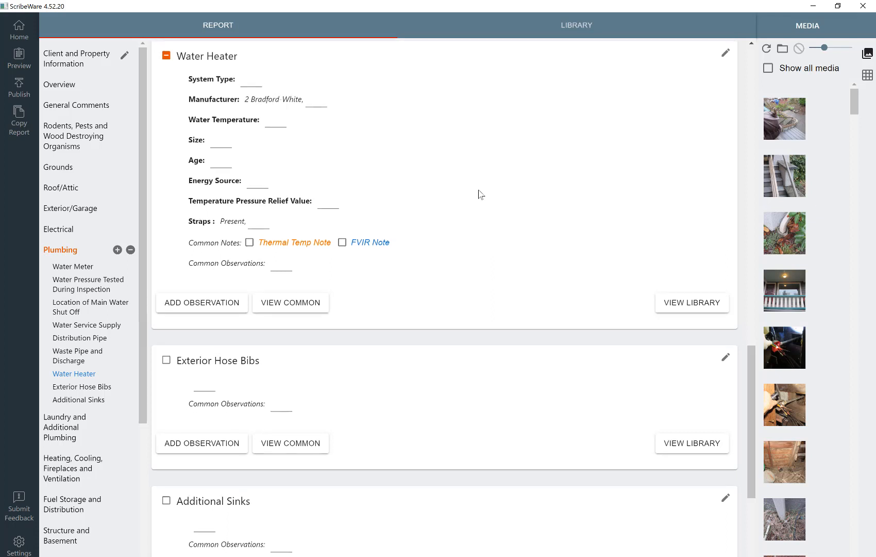
# Open the Interior section and view its subsections.
pyautogui.scroll(1, 478, 194)
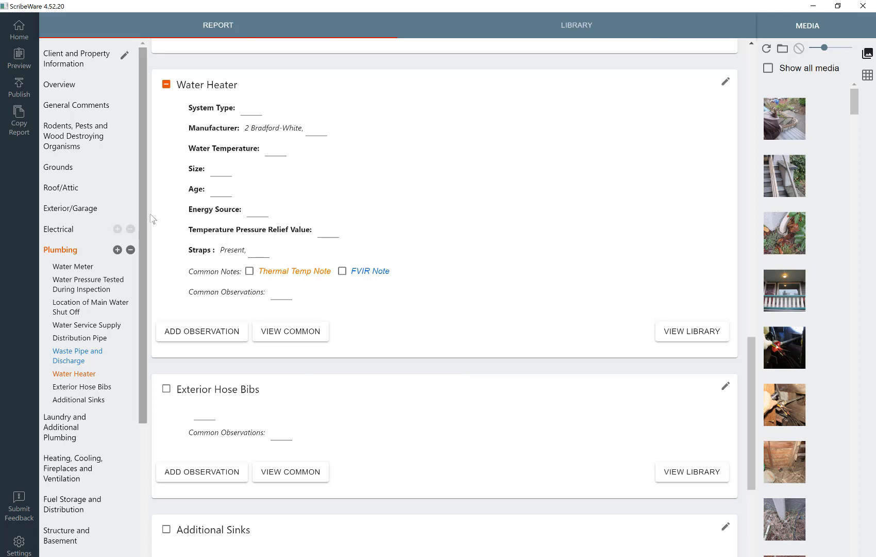
pyautogui.moveTo(143, 214); pyautogui.dragTo(137, 333)
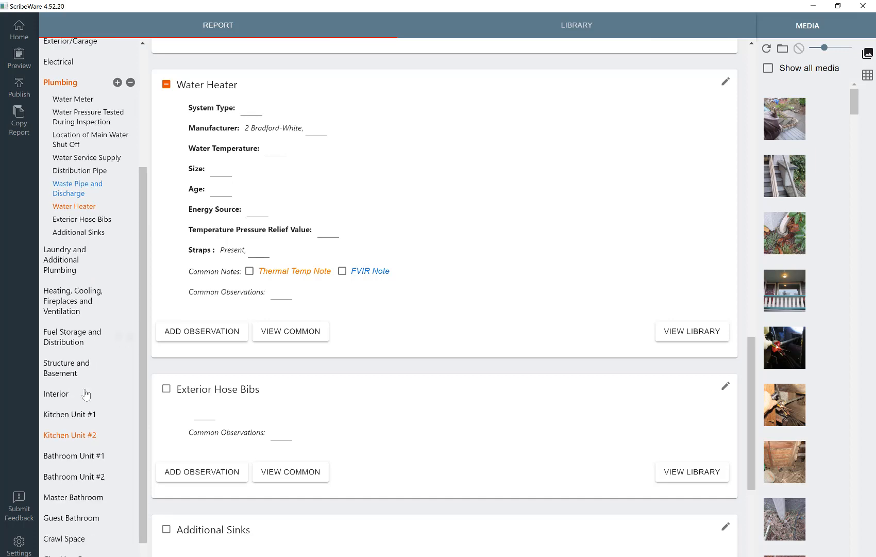
pyautogui.click(55, 395)
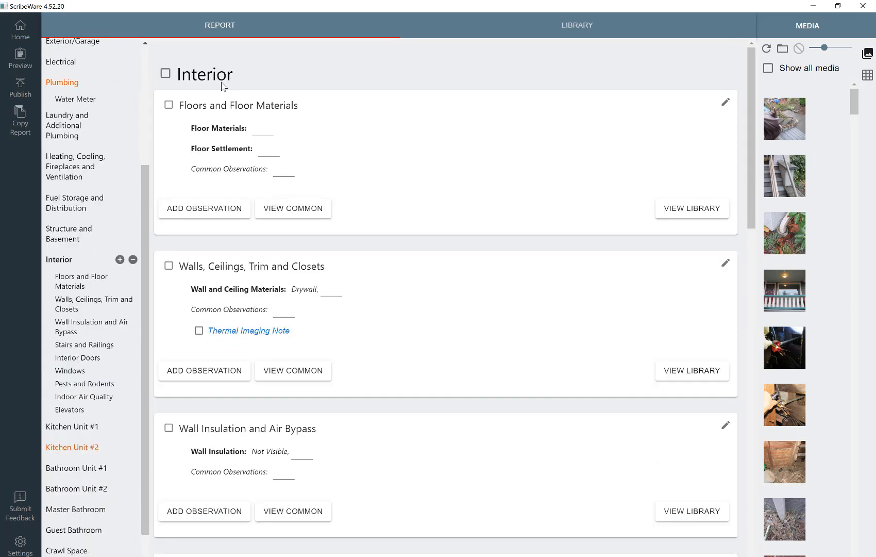
pyautogui.moveTo(212, 75)
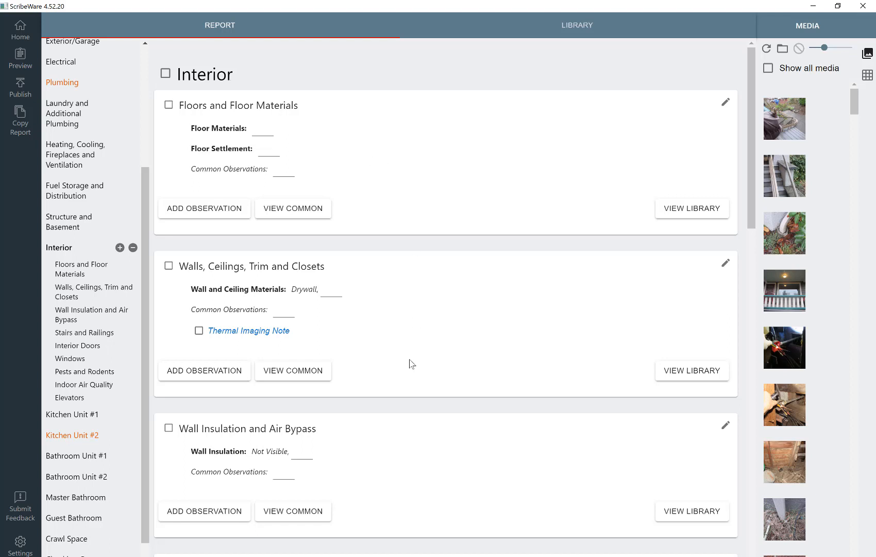
# Add the "Lost Seal - 1" repair observation to the Windows subsection of Interior.
pyautogui.scroll(-1, 410, 363)
pyautogui.scroll(-4, 411, 363)
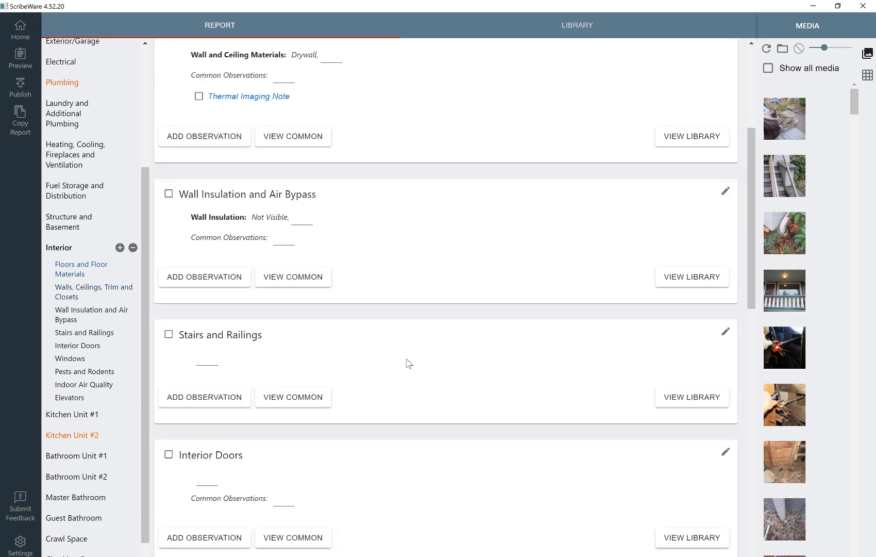
pyautogui.scroll(-3, 407, 363)
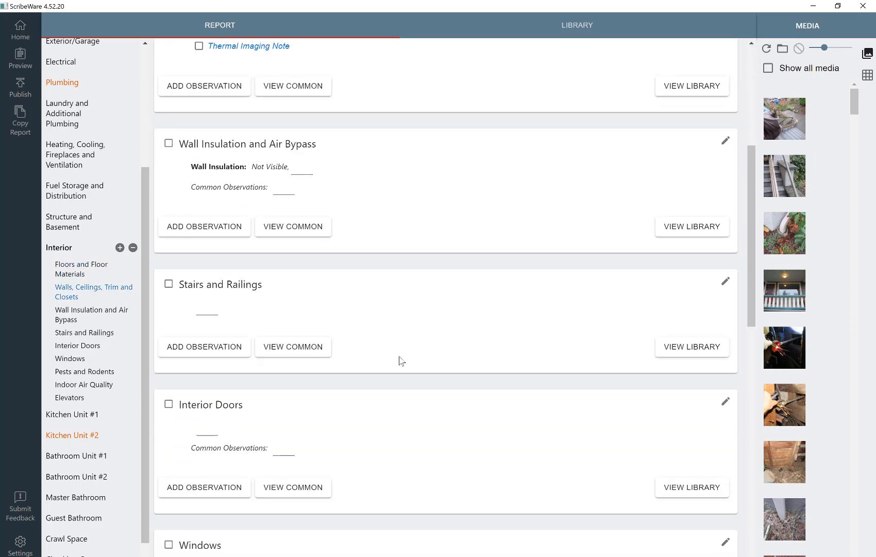
pyautogui.scroll(5, 399, 356)
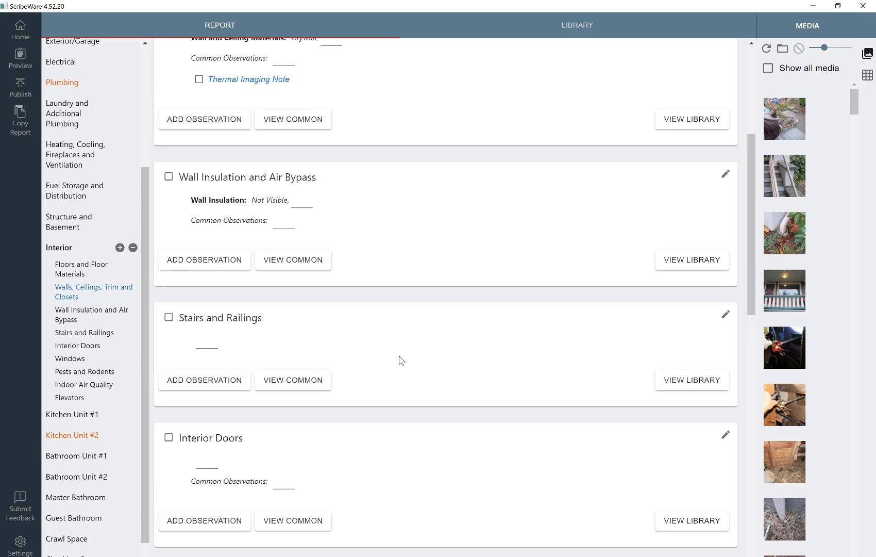
pyautogui.scroll(-3, 401, 357)
pyautogui.scroll(-7, 401, 357)
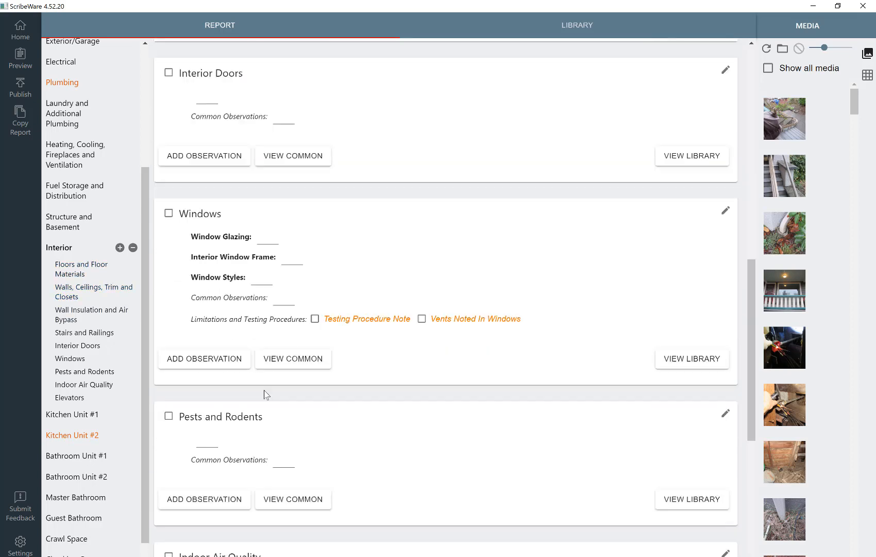
pyautogui.click(204, 342)
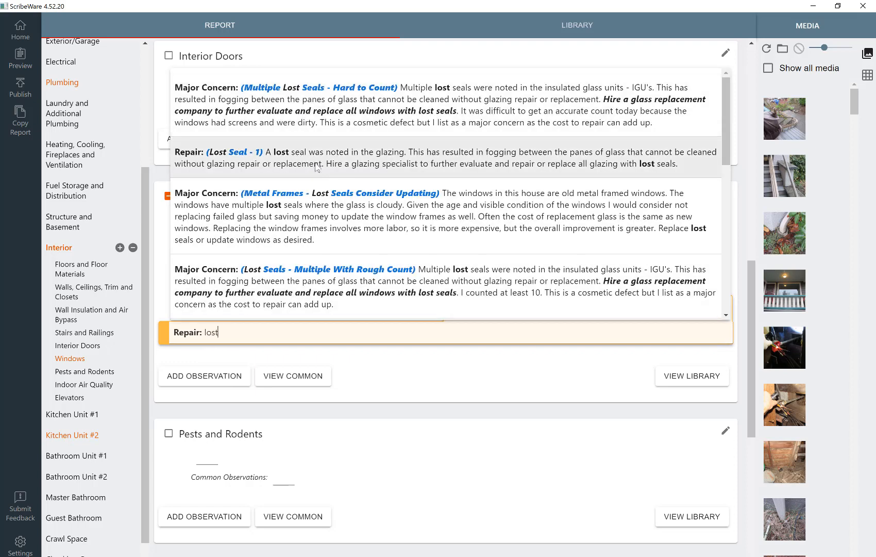
pyautogui.click(307, 164)
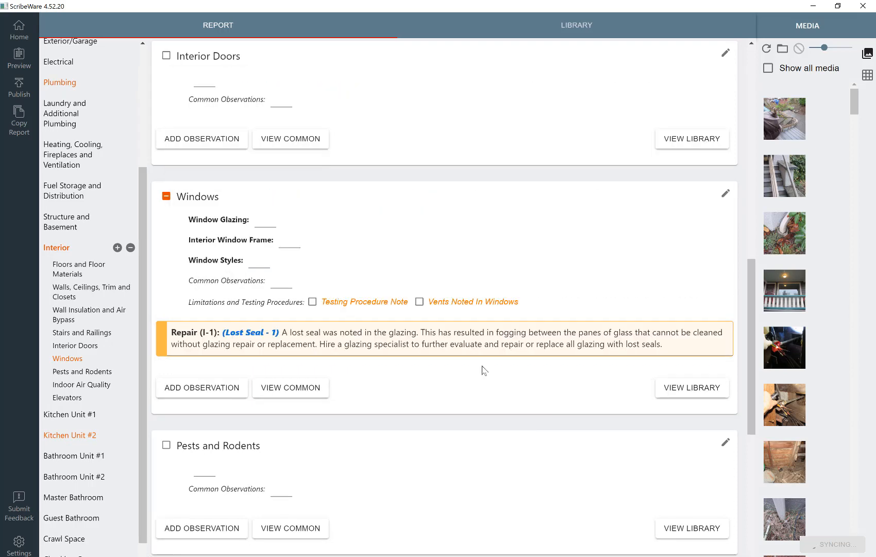
# Insert "- see unit #1" after "glazing" in the first sentence of the lost seal observation.
pyautogui.click(416, 337)
pyautogui.write('- ')
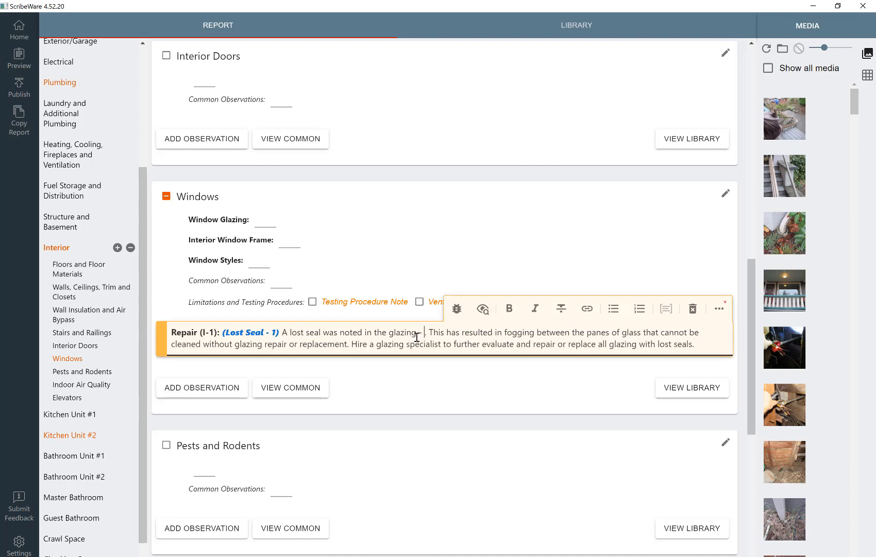
pyautogui.write('see unit')
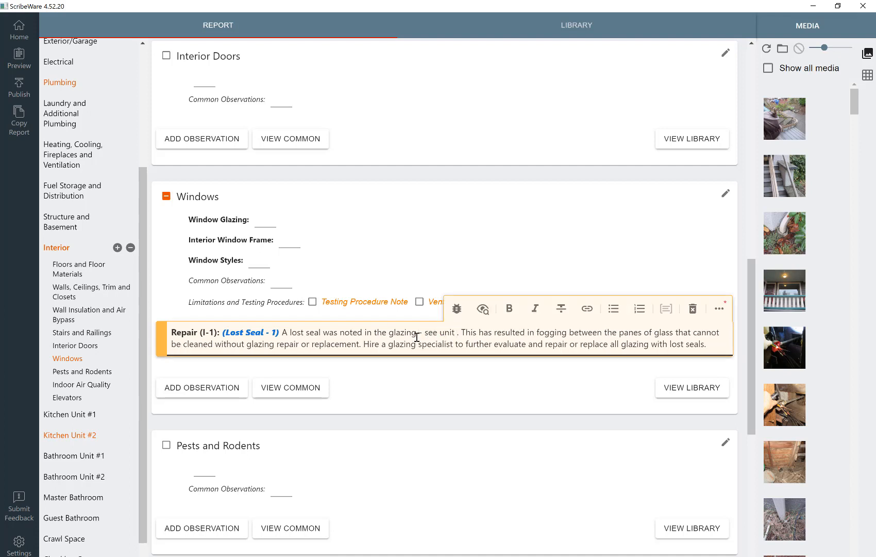
pyautogui.write(' #1')
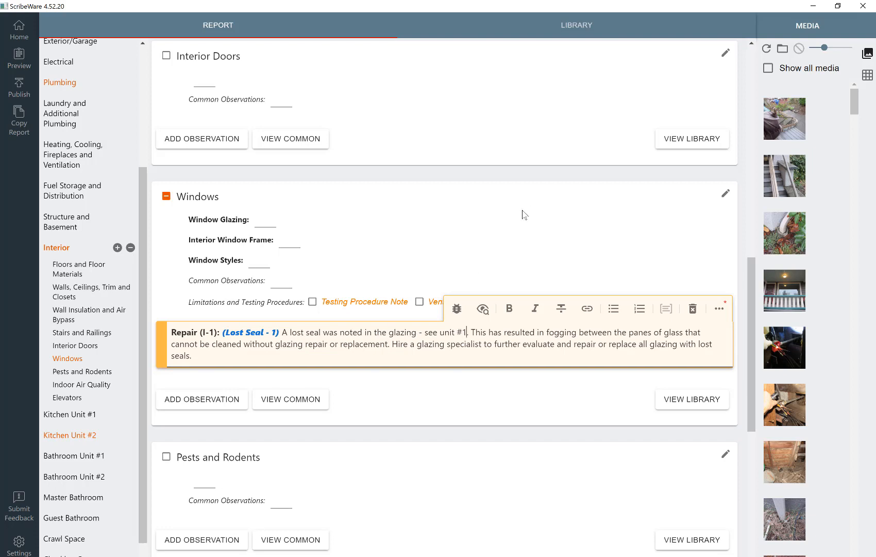
pyautogui.click(517, 237)
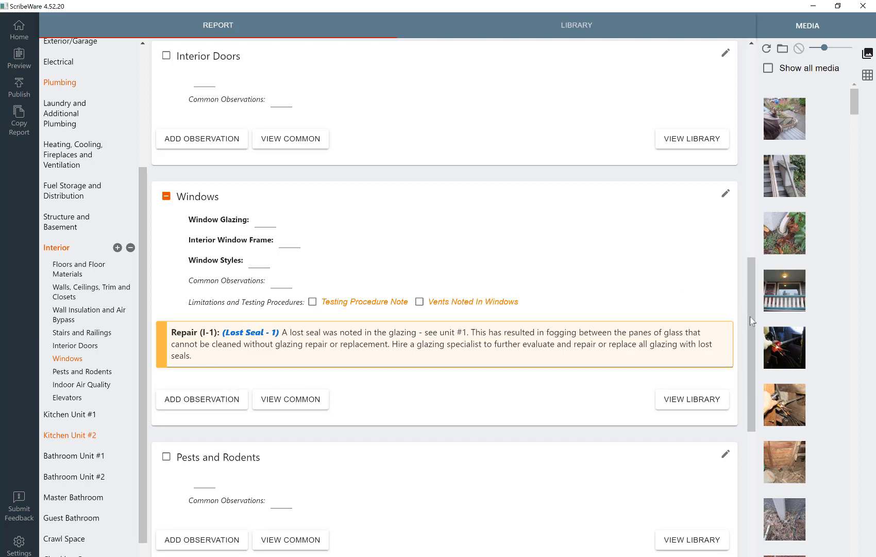
# Remove "- see unit #1" from the first sentence of the Windows lost seal observation.
pyautogui.moveTo(751, 321); pyautogui.dragTo(755, 393)
pyautogui.scroll(-3, 754, 393)
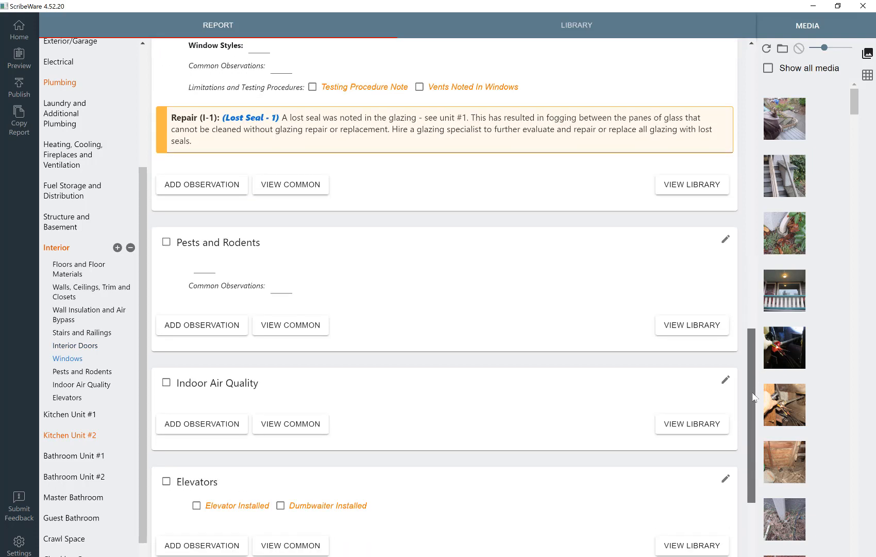
pyautogui.moveTo(754, 330); pyautogui.dragTo(761, 106)
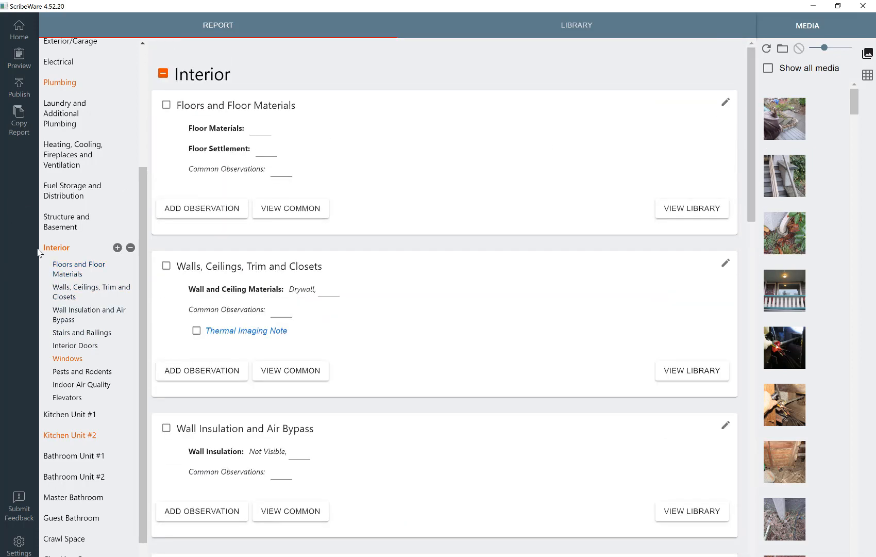
pyautogui.scroll(-3, 536, 395)
pyautogui.scroll(-15, 533, 394)
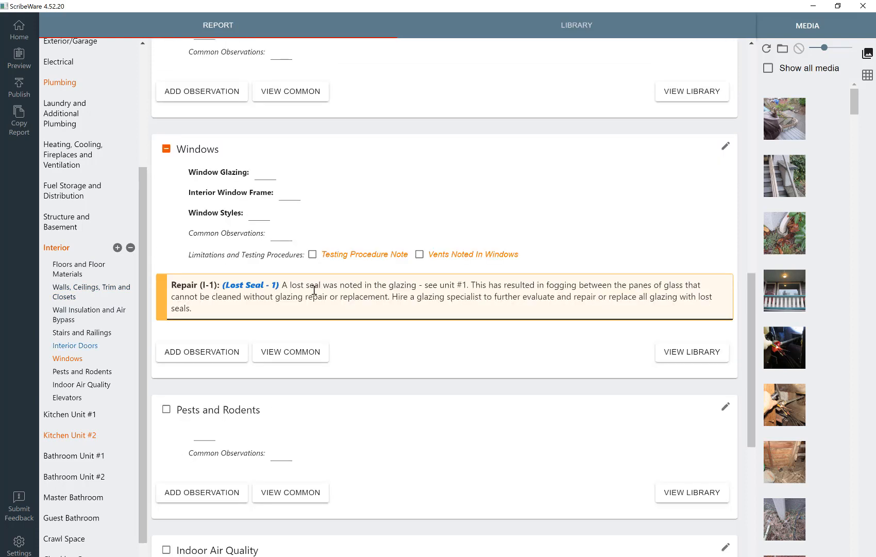
pyautogui.click(468, 288)
pyautogui.press('BackSpace')
pyautogui.press('BackSpace')
pyautogui.press('BackSpace')
pyautogui.press('BackSpace')
pyautogui.press('BackSpace')
pyautogui.press('BackSpace')
pyautogui.press('BackSpace')
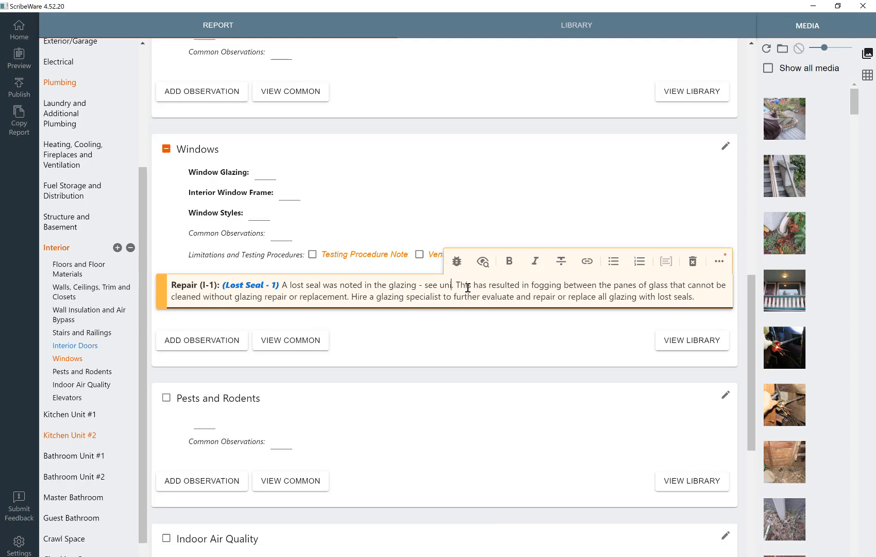
pyautogui.press('BackSpace')
pyautogui.press('BackSpace')
pyautogui.press('BackSpace')
pyautogui.press('BackSpace')
pyautogui.press('BackSpace')
pyautogui.press('BackSpace')
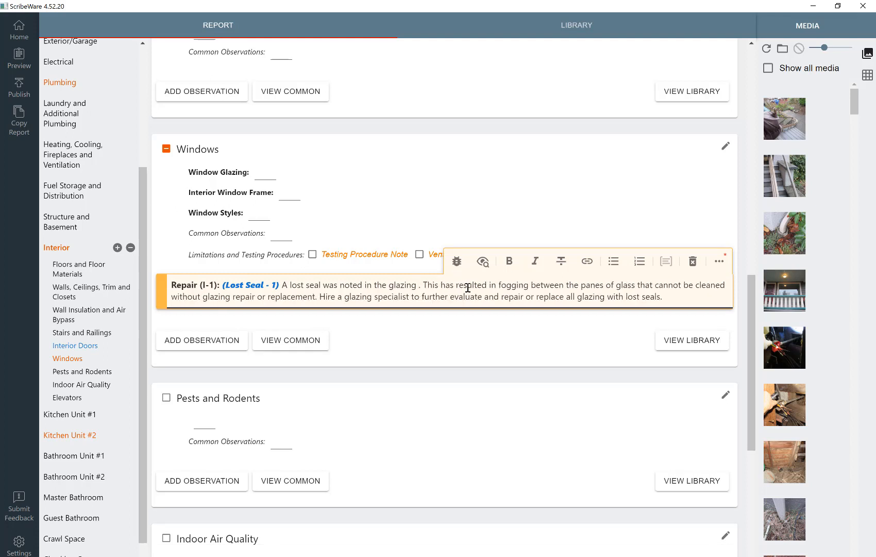
pyautogui.press('BackSpace')
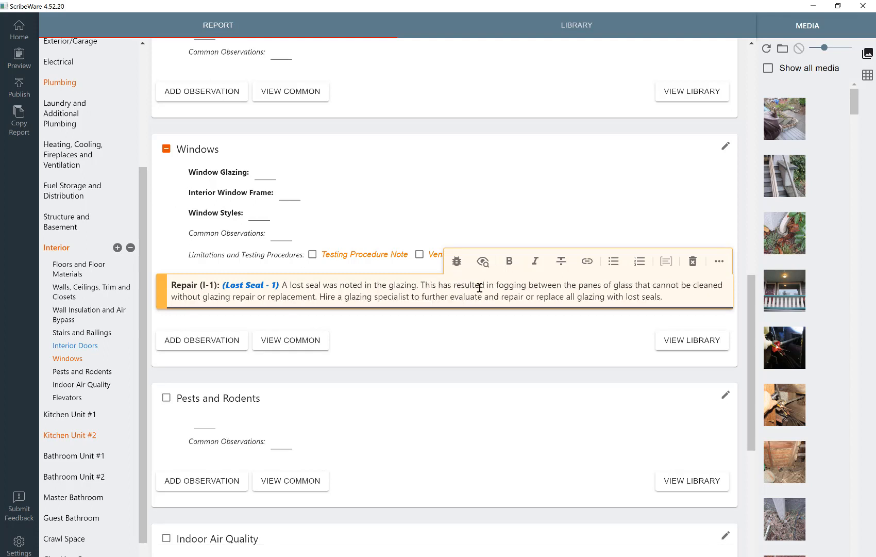
# Insert "Unit #1:" at the start of the lost seal observation's text and make it bold.
pyautogui.click(283, 287)
pyautogui.write('Unit #1')
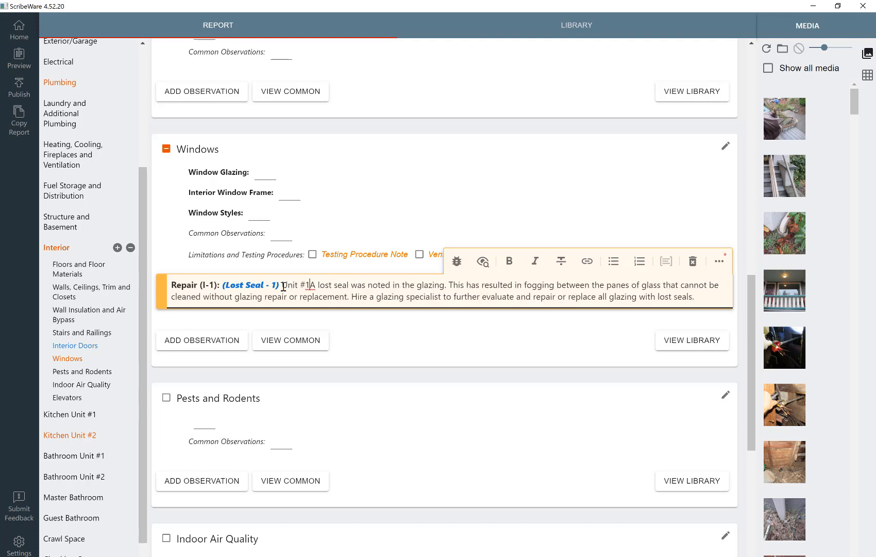
pyautogui.write(':')
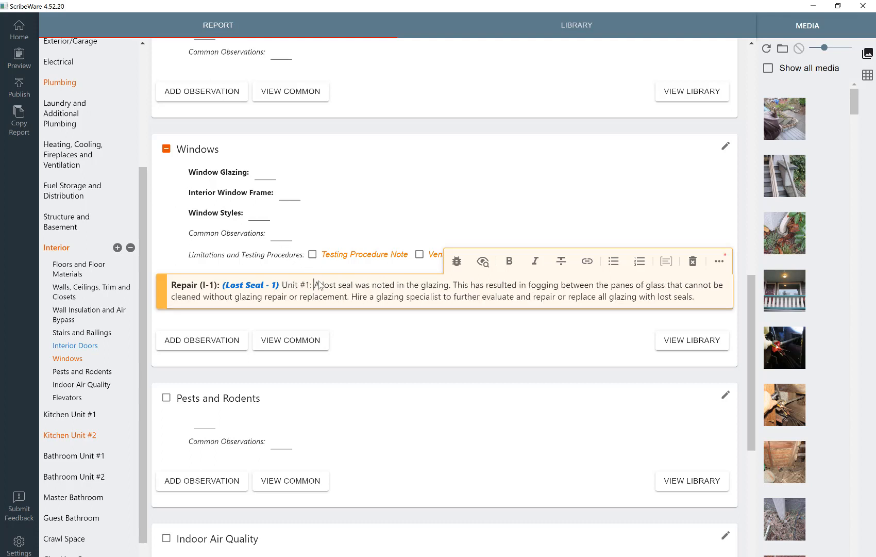
pyautogui.moveTo(312, 288); pyautogui.dragTo(281, 288)
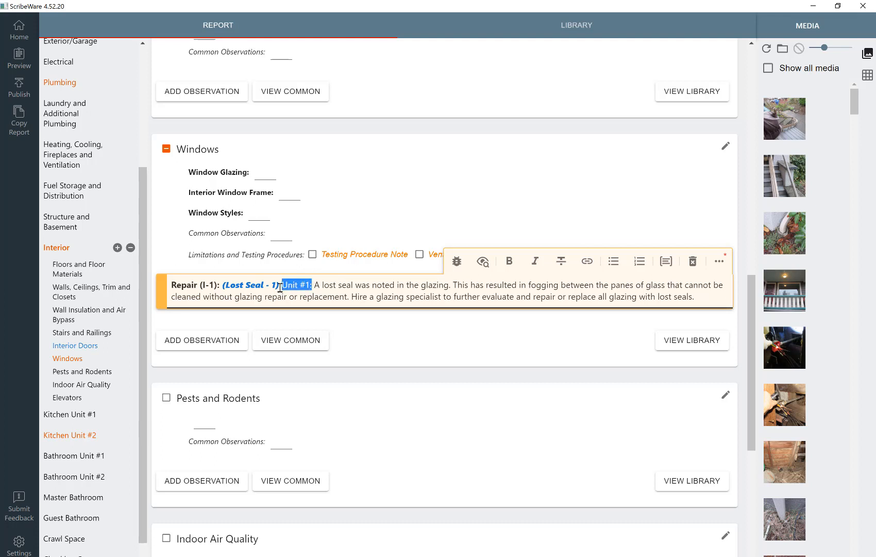
pyautogui.click(510, 261)
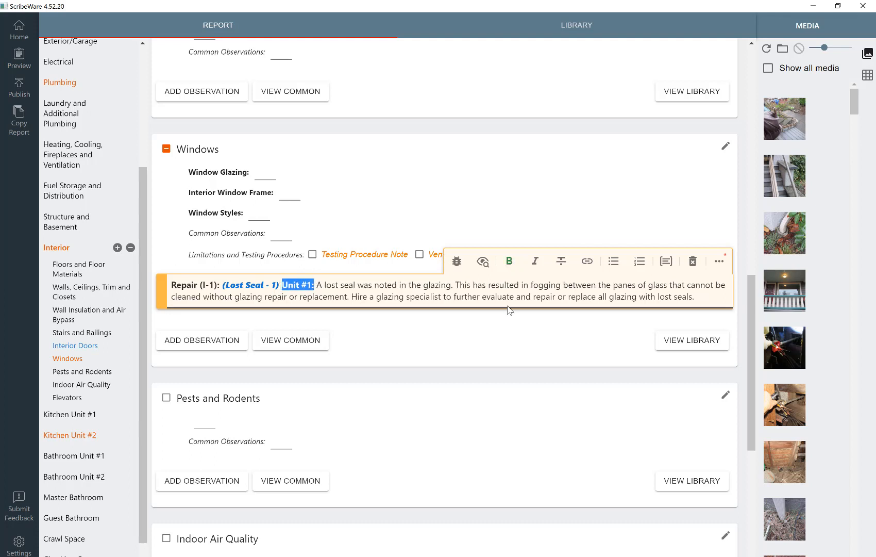
# Delete the lost seal repair observation from the Windows subsection.
pyautogui.click(508, 307)
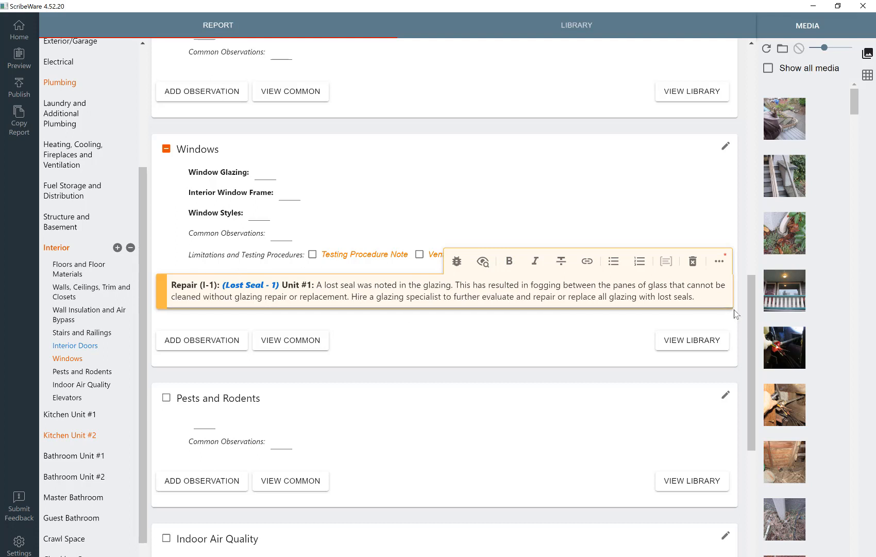
pyautogui.click(692, 262)
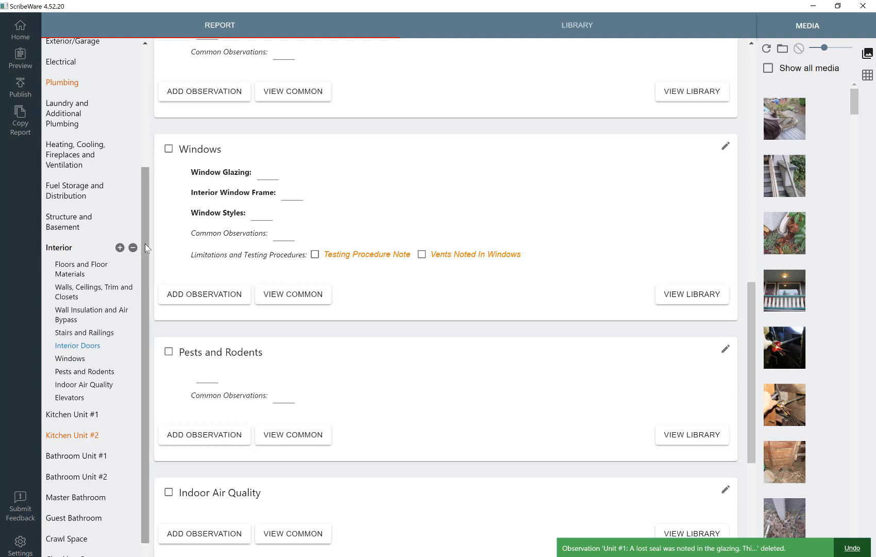
pyautogui.moveTo(145, 243); pyautogui.dragTo(148, 70)
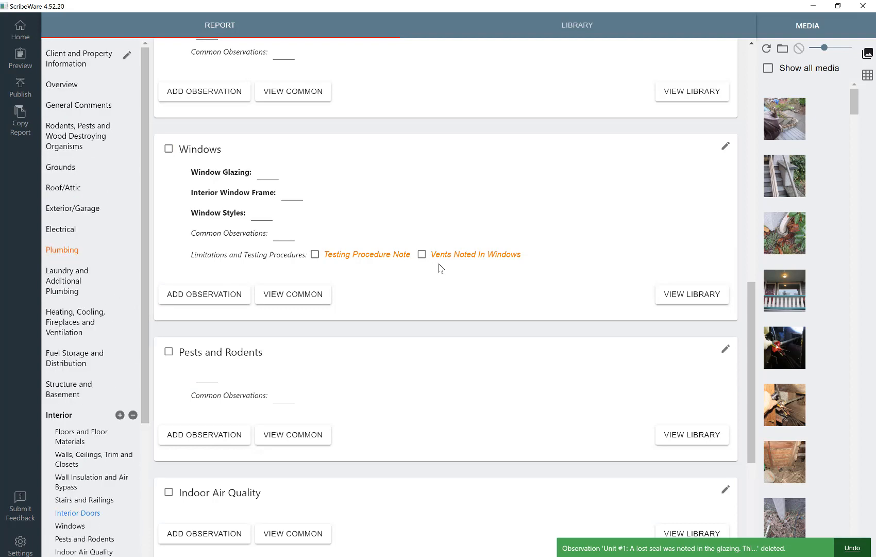
pyautogui.moveTo(138, 322)
pyautogui.moveTo(147, 318); pyautogui.dragTo(173, 218)
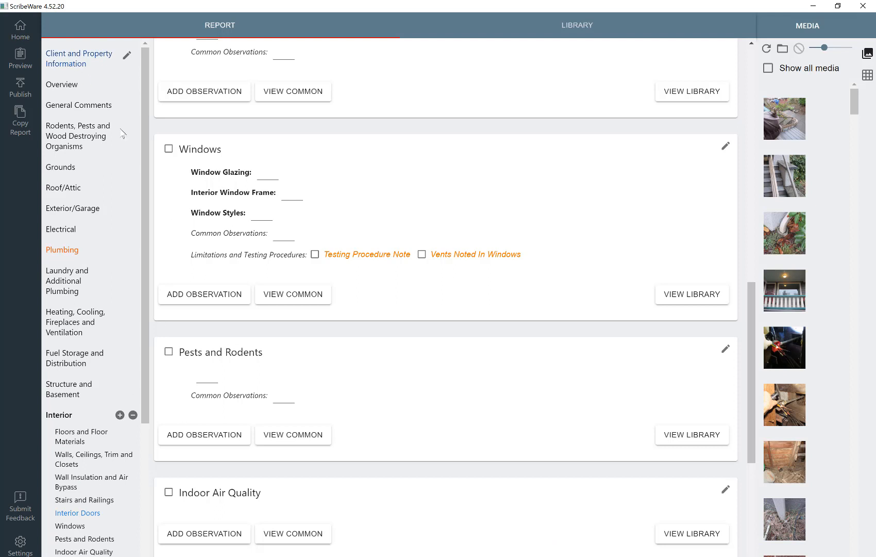
pyautogui.moveTo(147, 150); pyautogui.dragTo(135, 380)
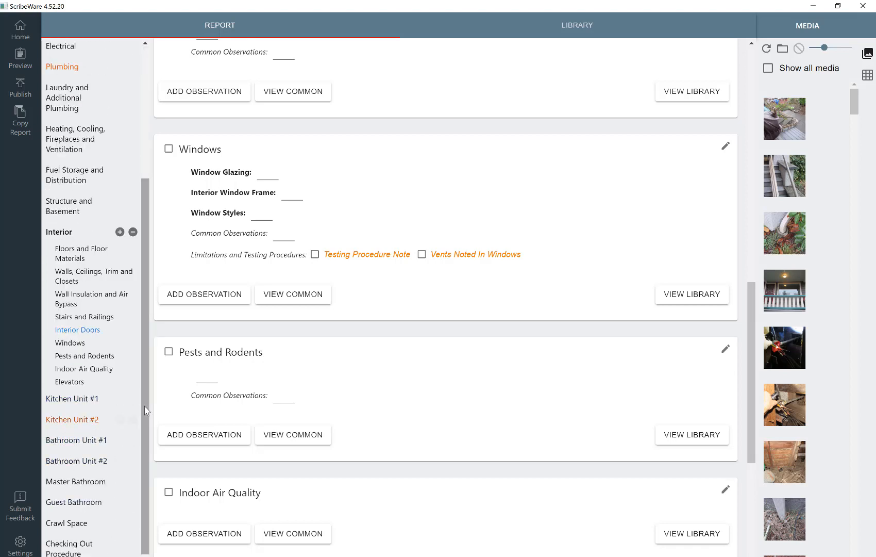
pyautogui.scroll(1, 148, 411)
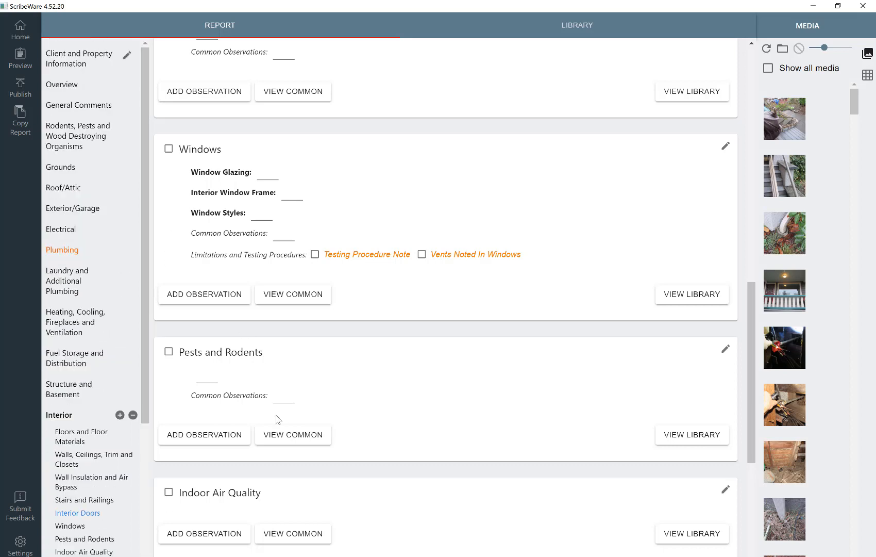